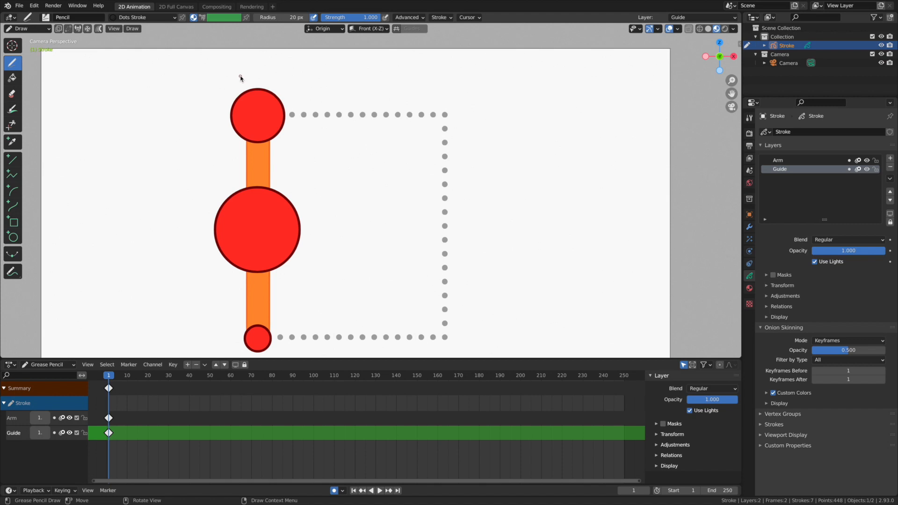
Try freehand guide strokes across the arm's upper joint and undo each one.
left_click_drag(239, 75, 458, 70)
key("ctrl+z")
mouse_move(256, 116)
left_mouse_down()
mouse_move(325, 146)
mouse_move(525, 104)
mouse_move(522, 97)
left_mouse_up()
key("ctrl+z")
left_click_drag(235, 72, 445, 70)
key("ctrl+z")
mouse_move(338, 71)
left_mouse_down()
mouse_move(136, 80)
mouse_move(208, 53)
mouse_move(162, 78)
left_mouse_up()
key("ctrl+z")
key("ctrl+z")
Enable Stabilize Stroke and draw a sagging dotted figure-eight motion path from the arm's upper joint to beyond the guide's upper-right corner.
left_click(447, 17)
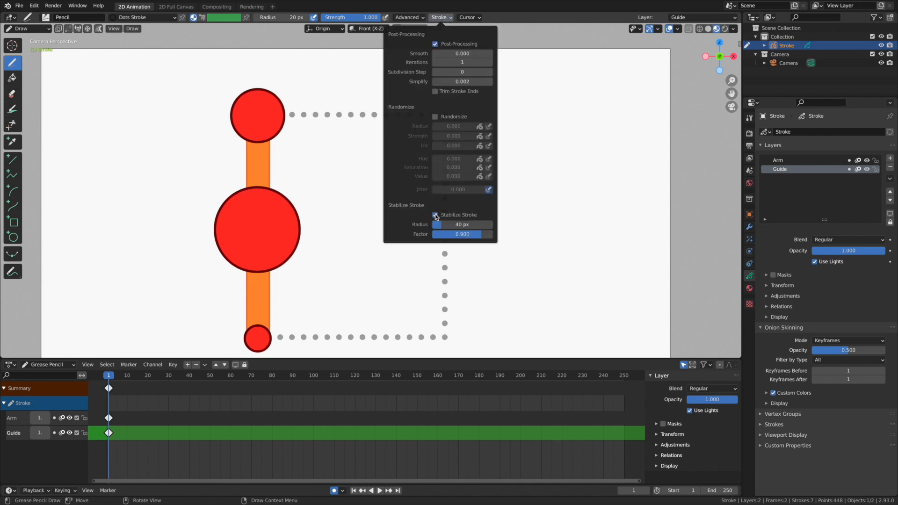
mouse_move(491, 97)
left_mouse_down()
mouse_move(391, 141)
mouse_move(283, 124)
mouse_move(379, 70)
mouse_move(476, 132)
mouse_move(596, 73)
mouse_move(486, 75)
mouse_move(421, 126)
left_mouse_up()
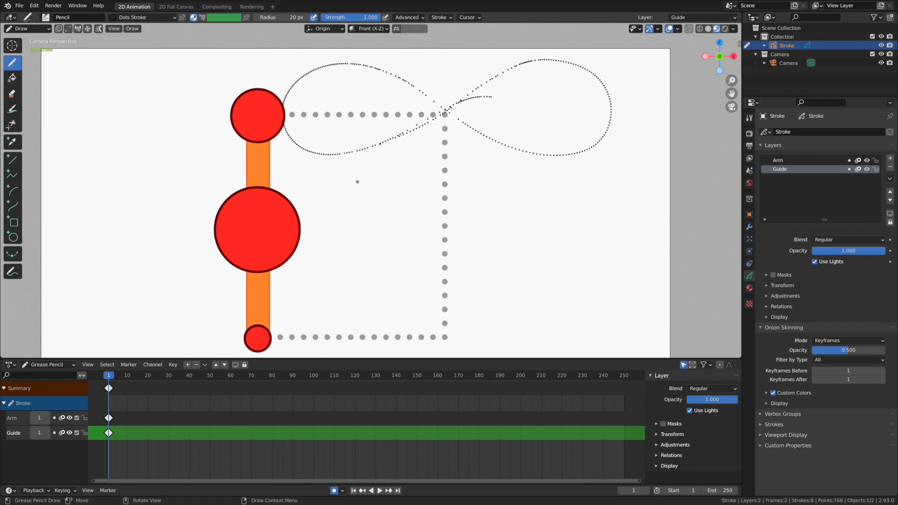
key("ctrl+z")
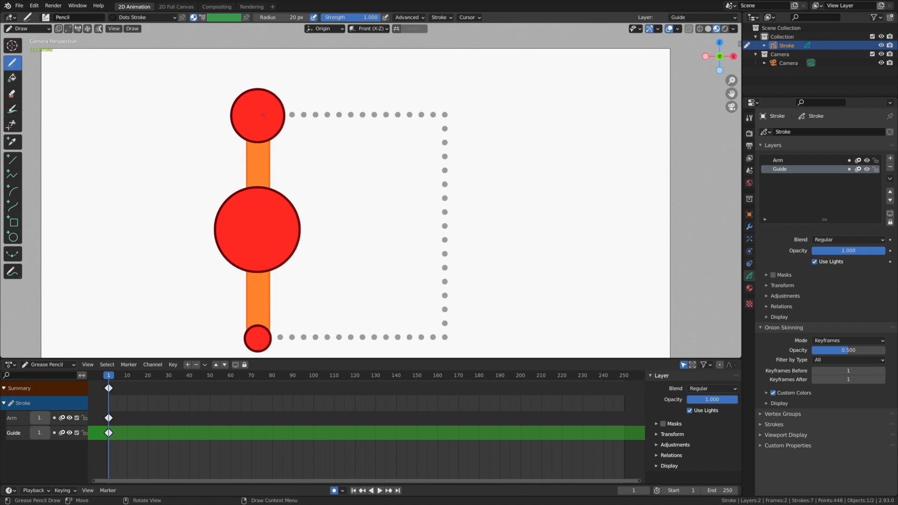
mouse_move(248, 117)
left_mouse_down()
mouse_move(218, 116)
mouse_move(216, 97)
mouse_move(238, 93)
mouse_move(302, 119)
mouse_move(373, 128)
mouse_move(461, 120)
mouse_move(475, 93)
mouse_move(463, 86)
mouse_move(431, 113)
mouse_move(373, 124)
mouse_move(264, 120)
left_mouse_up()
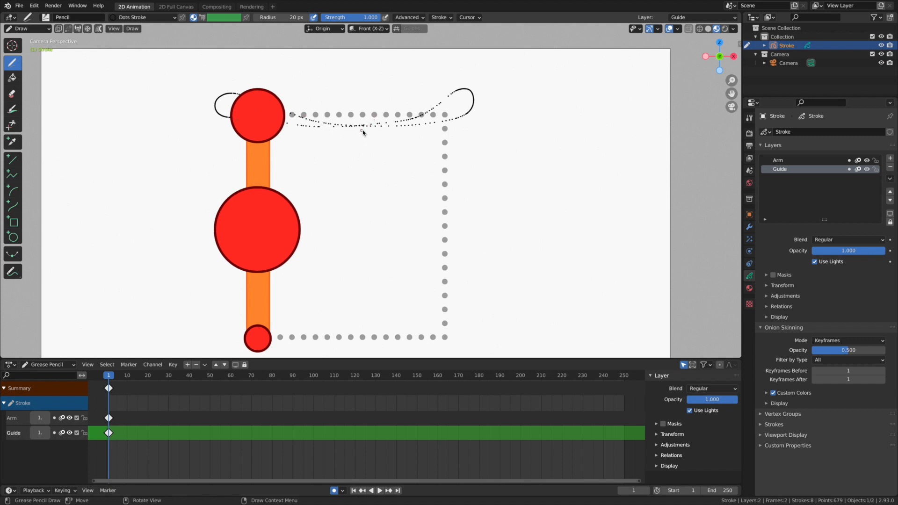
Switch the Stroke object to Edit Mode and make Arm the active layer.
scroll(346, 115, "up", 2)
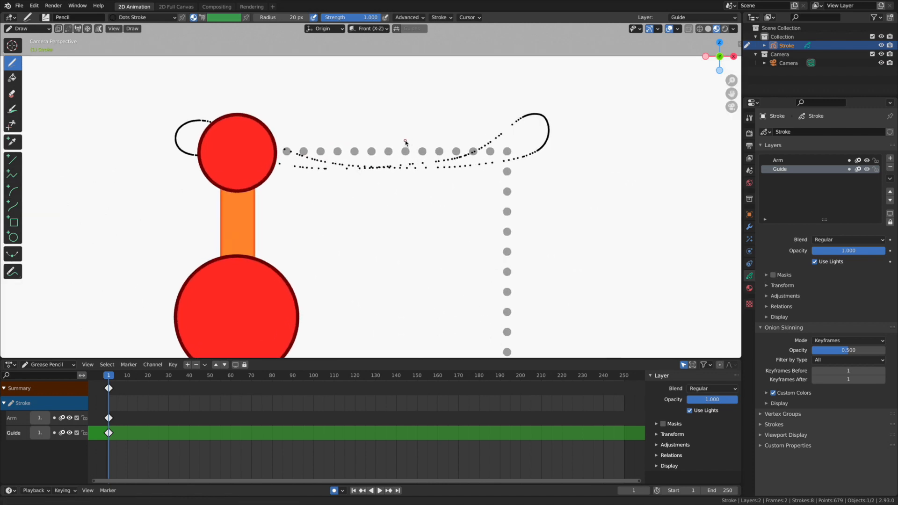
scroll(405, 142, "up", 2)
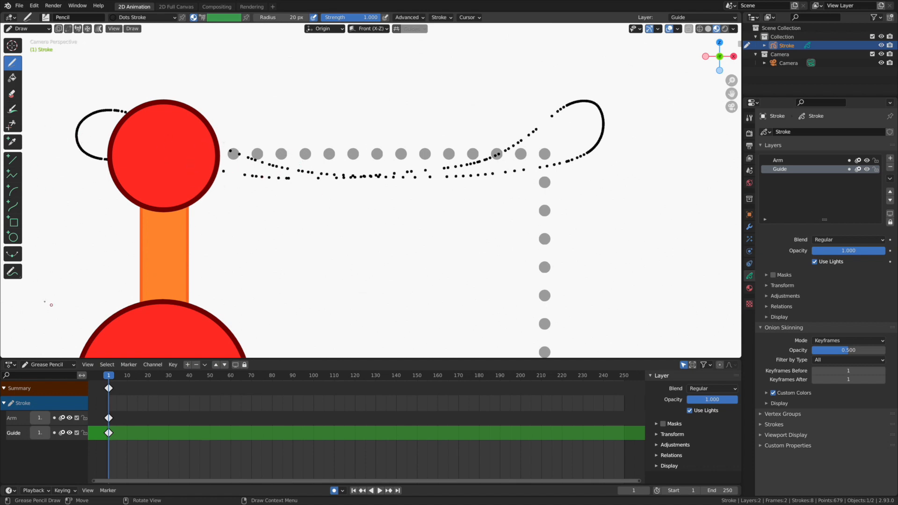
left_click(21, 29)
left_click(25, 50)
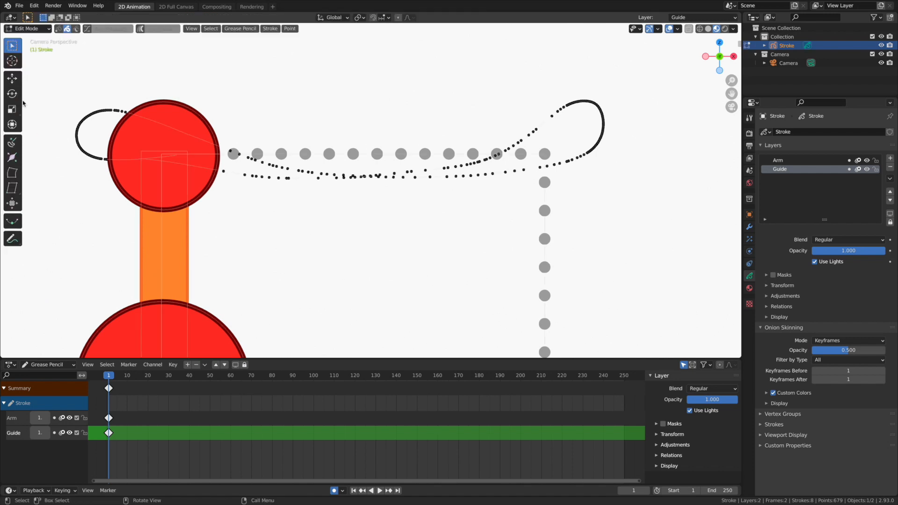
left_click(14, 419)
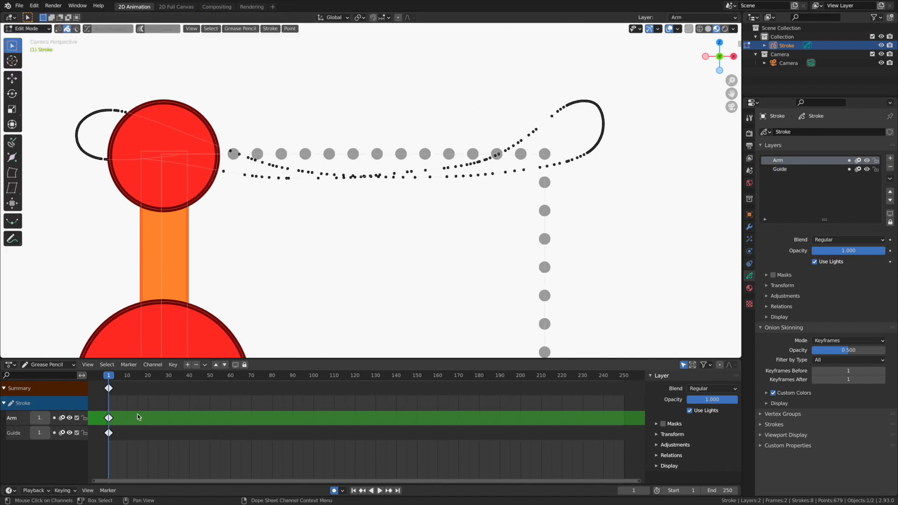
Go to frame 10 and lock the Guide layer against editing.
middle_click_drag(170, 202, 197, 217, "shift")
mouse_move(116, 379)
left_mouse_down()
mouse_move(138, 380)
mouse_move(131, 389)
left_mouse_up()
middle_click_drag(210, 274, 184, 297, "ctrl")
middle_click_drag(183, 298, 206, 169, "shift")
middle_click_drag(207, 169, 200, 221, "ctrl")
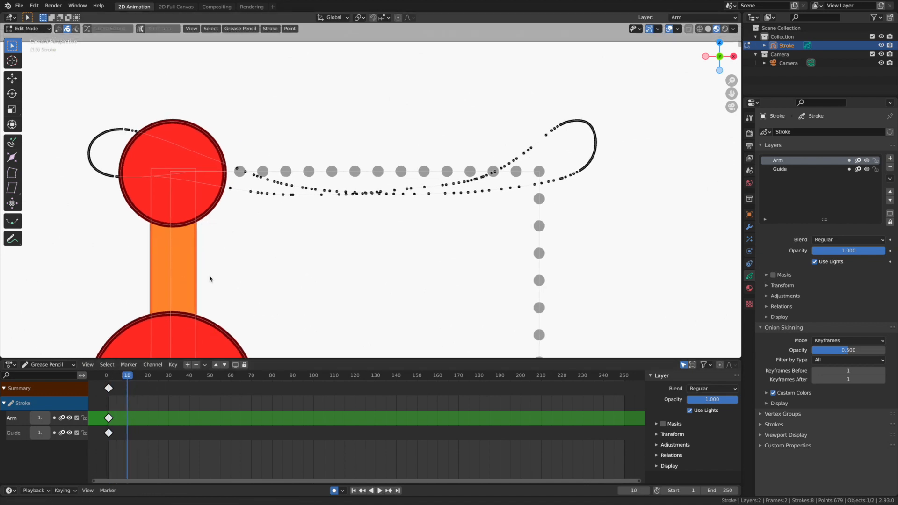
middle_click_drag(238, 146, 243, 167, "shift")
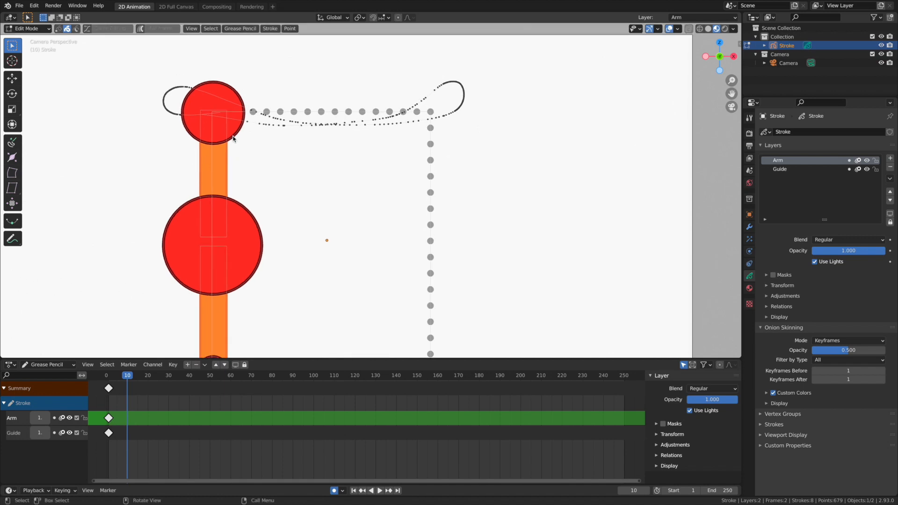
left_click_drag(232, 136, 241, 171)
middle_click_drag(235, 162, 253, 215, "shift")
scroll(252, 218, "up", 3)
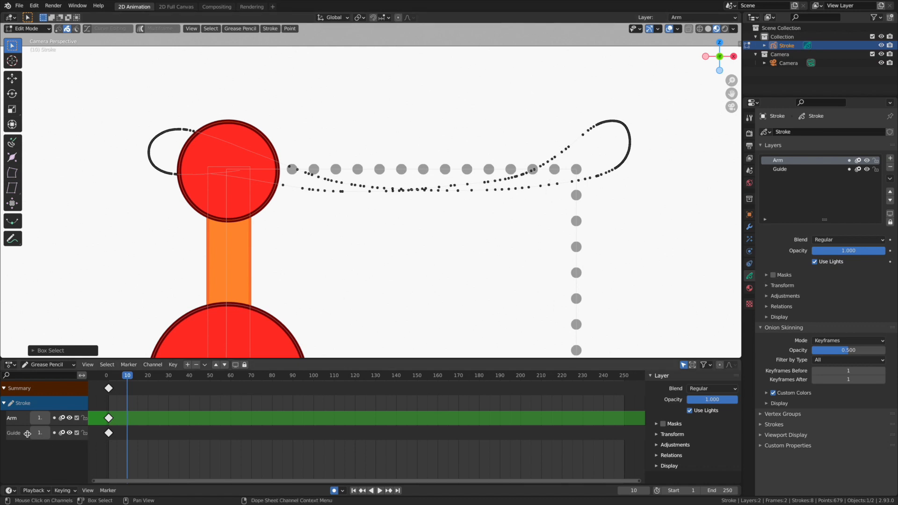
left_click(84, 433)
Try to rotate the whole arm about its centre at frame 10.
scroll(262, 276, "down", 2)
scroll(262, 277, "down", 3)
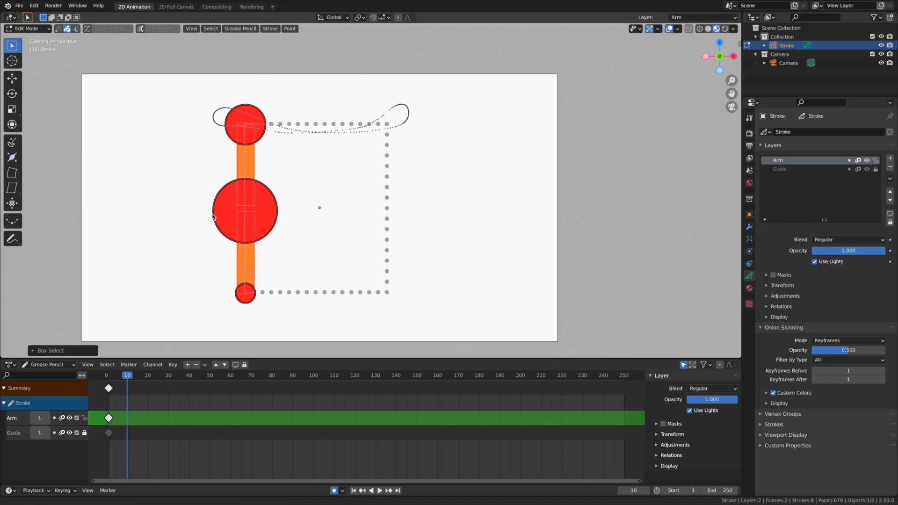
middle_click_drag(248, 236, 236, 268, "shift")
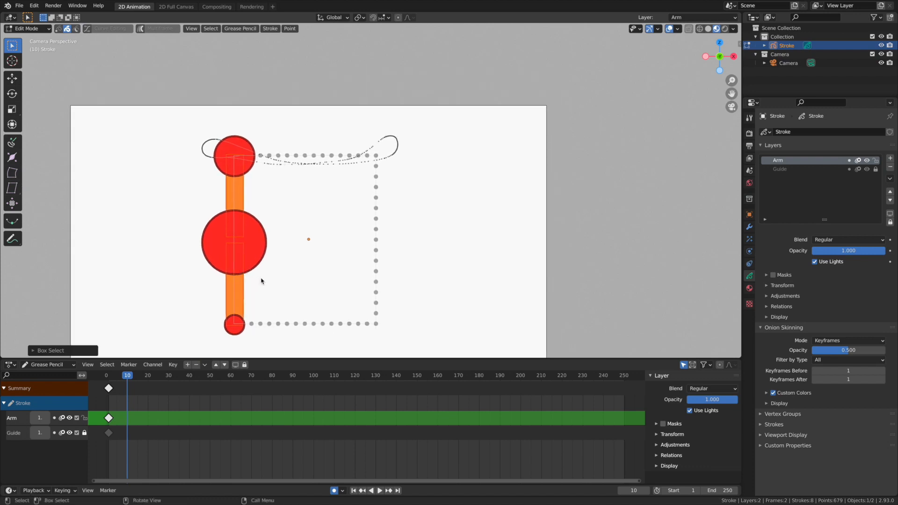
key("r")
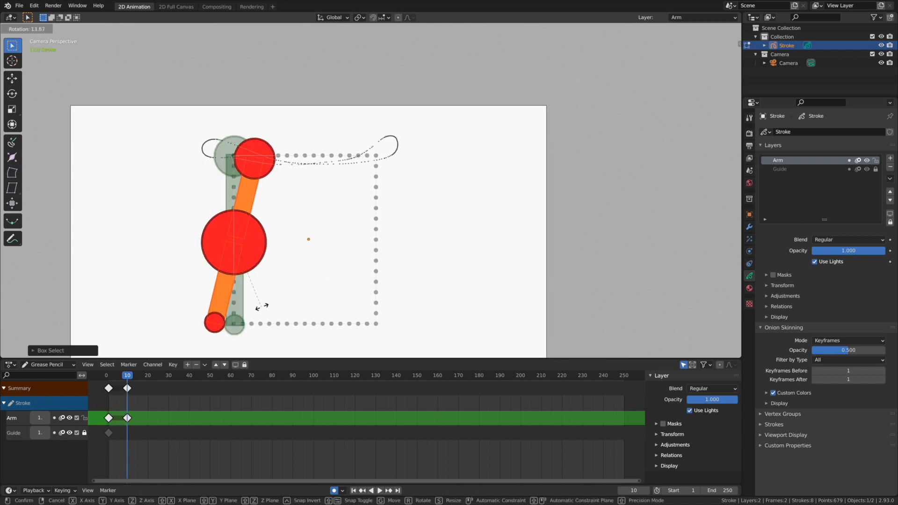
left_click(263, 310)
Move the arm at frame 10 about 0.58 m left and 0.14 m up, placing its upper joint on the path's left loop.
scroll(283, 279, "up", 2)
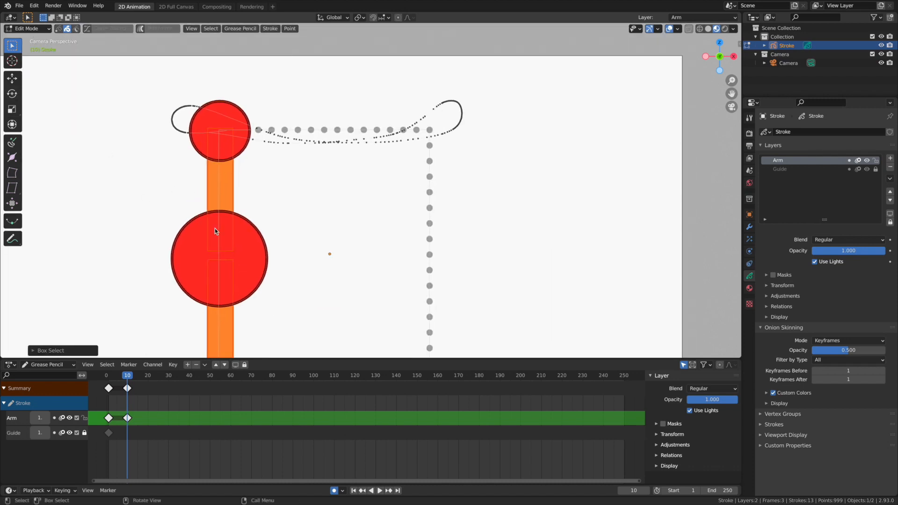
scroll(215, 228, "down", 2)
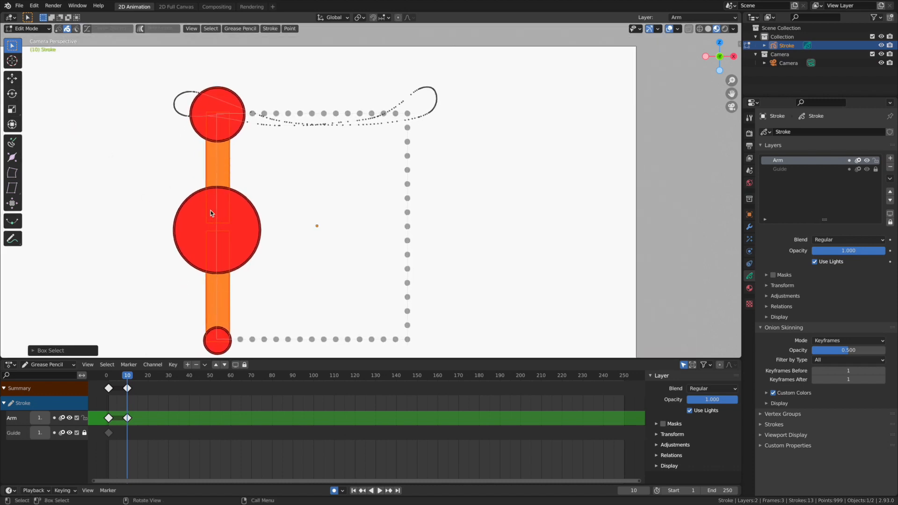
scroll(240, 213, "up", 3)
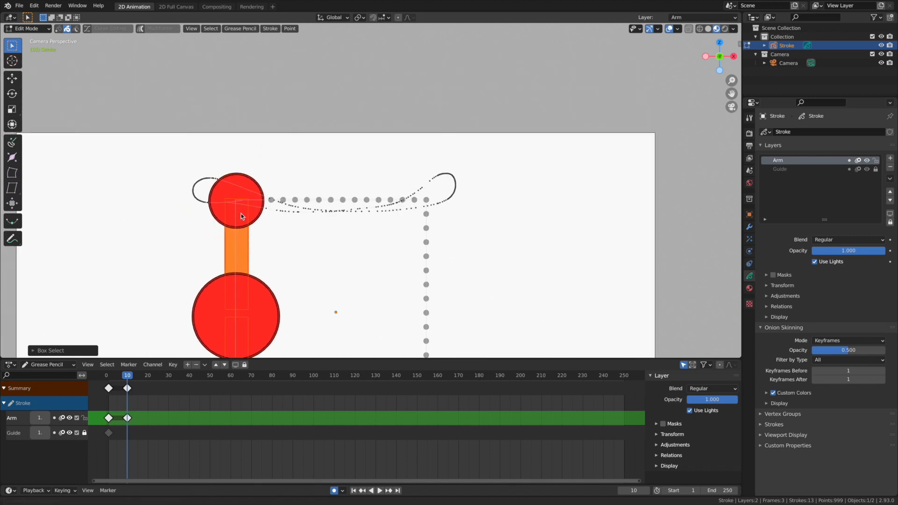
middle_click_drag(214, 350, 203, 296, "shift")
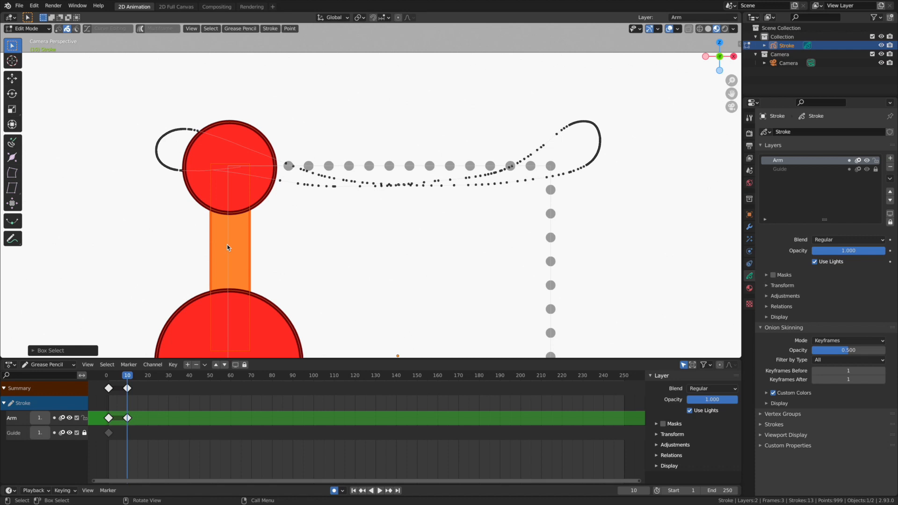
key("g")
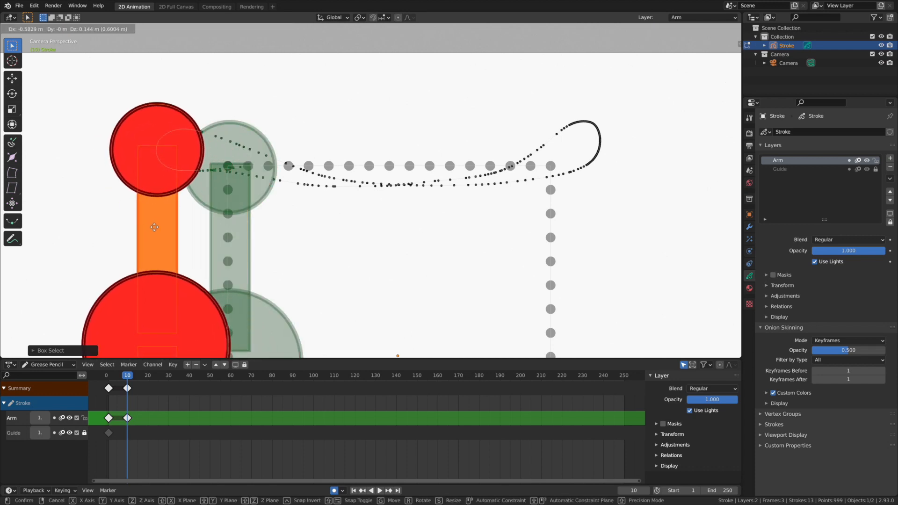
left_click(155, 227)
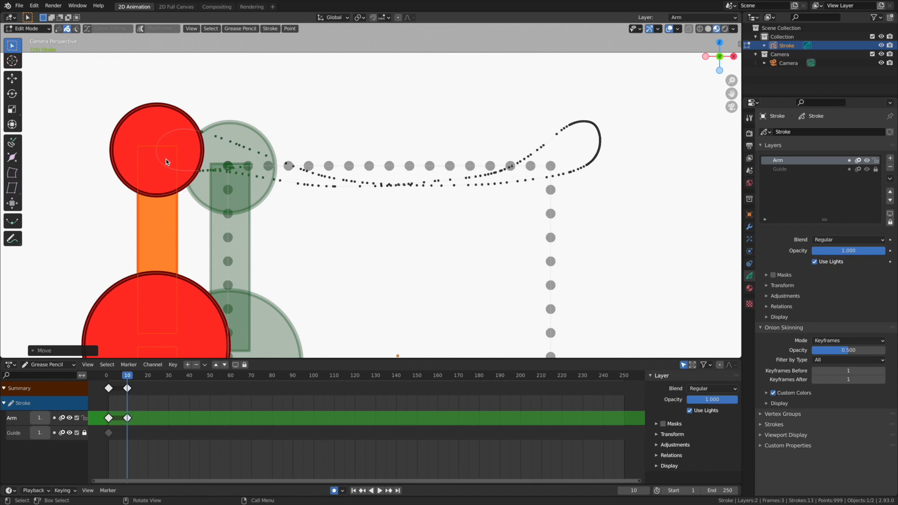
At frame 20, move the arm right so its upper joint sits on the low middle of the guide path.
middle_click_drag(217, 201, 235, 94, "shift")
middle_click_drag(235, 94, 193, 214, "ctrl")
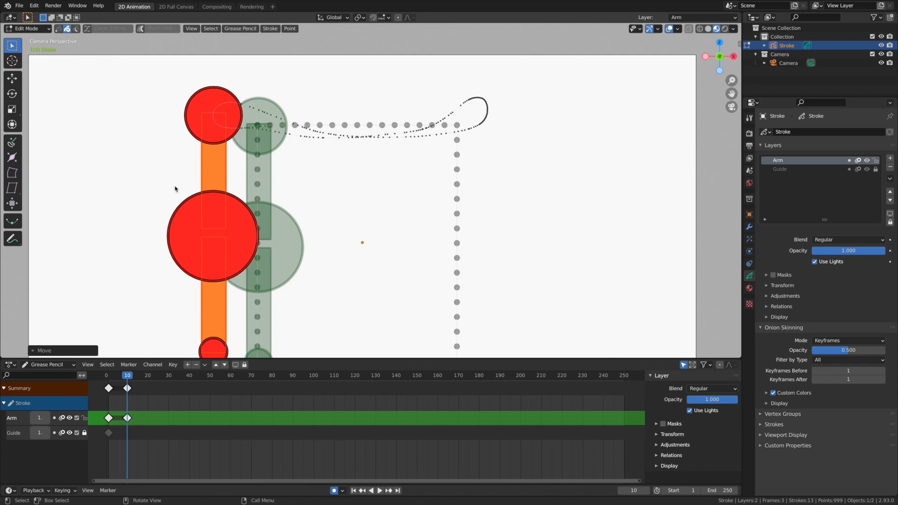
key("space")
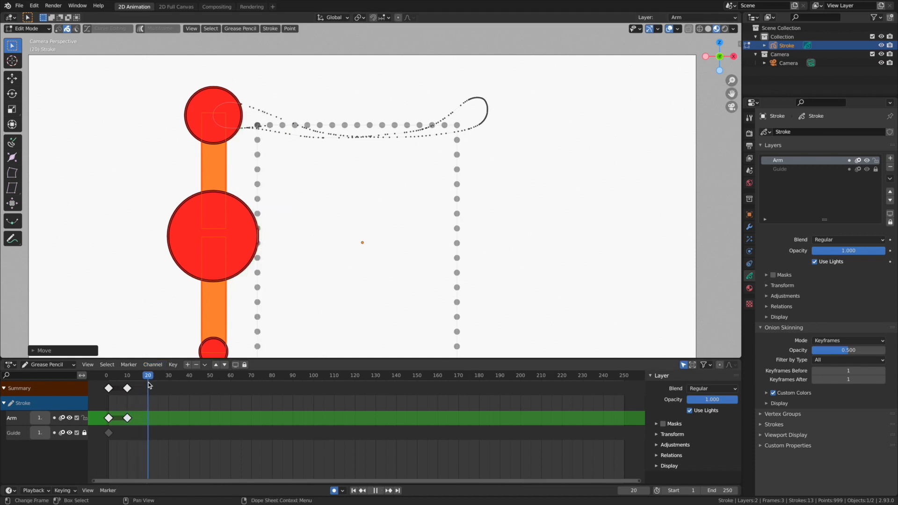
key("space")
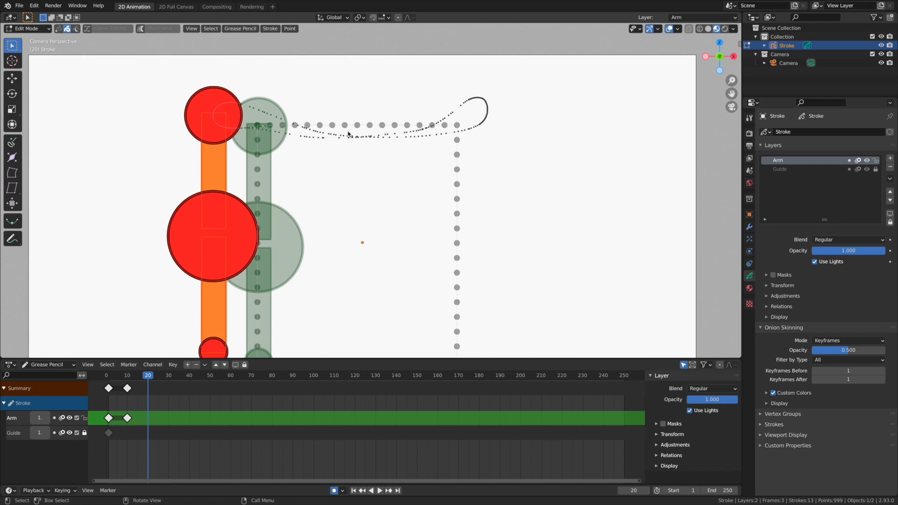
mouse_move(227, 154)
left_mouse_down()
mouse_move(380, 168)
mouse_move(373, 174)
left_mouse_up()
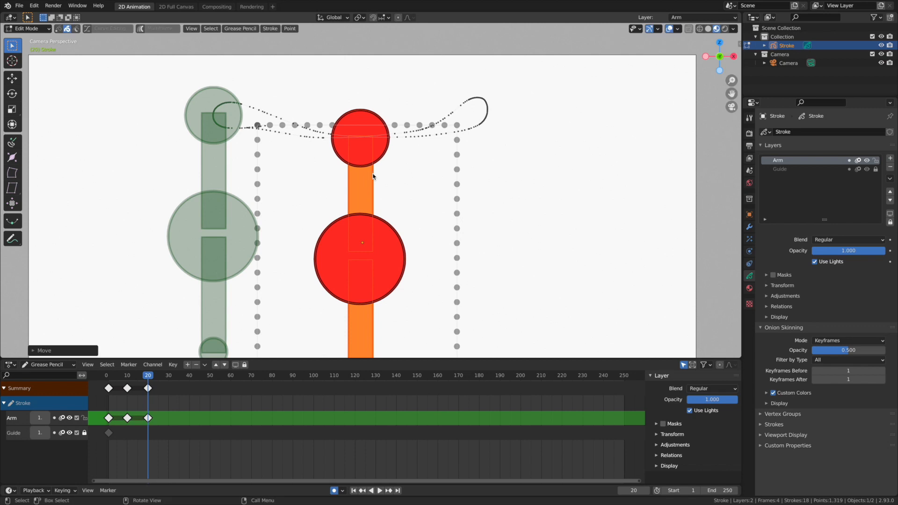
At frame 30, move the arm so its upper joint sits on the path's right loop.
key("space")
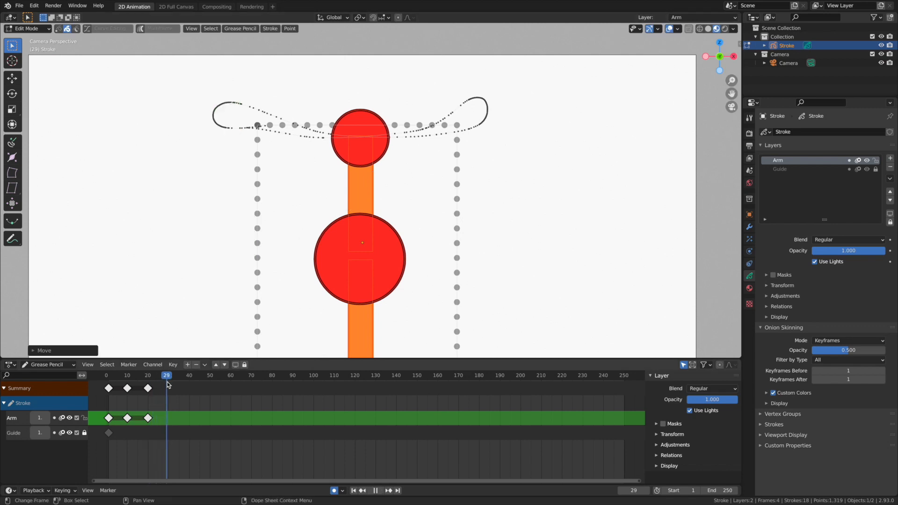
key("space")
mouse_move(347, 156)
left_mouse_down()
mouse_move(451, 154)
mouse_move(471, 116)
left_mouse_up()
At frame 40, move the arm down and left so its upper joint sits near the guide's upper-right corner.
key("space")
left_click_drag(192, 383, 189, 382)
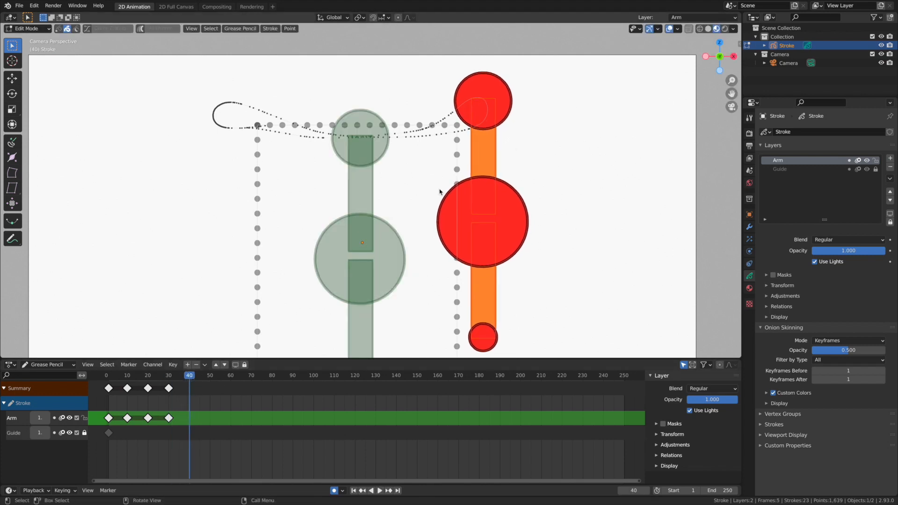
key("g")
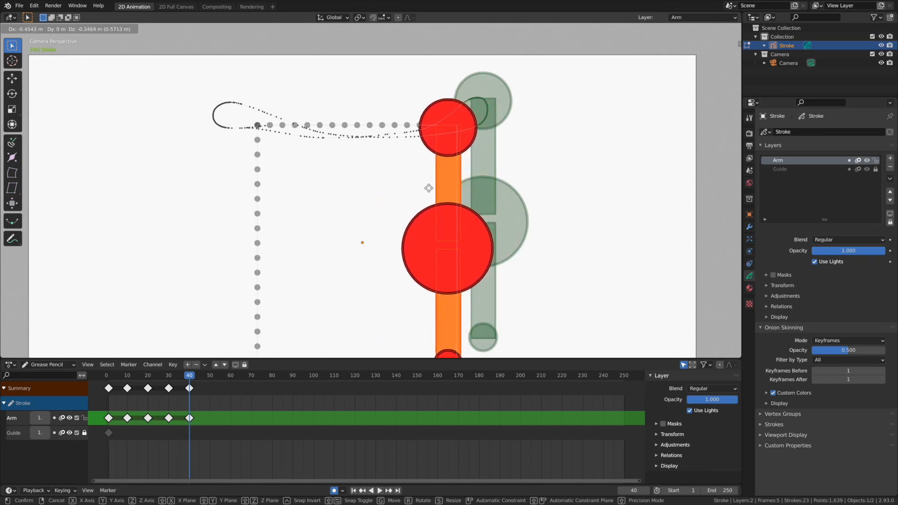
left_click(424, 189)
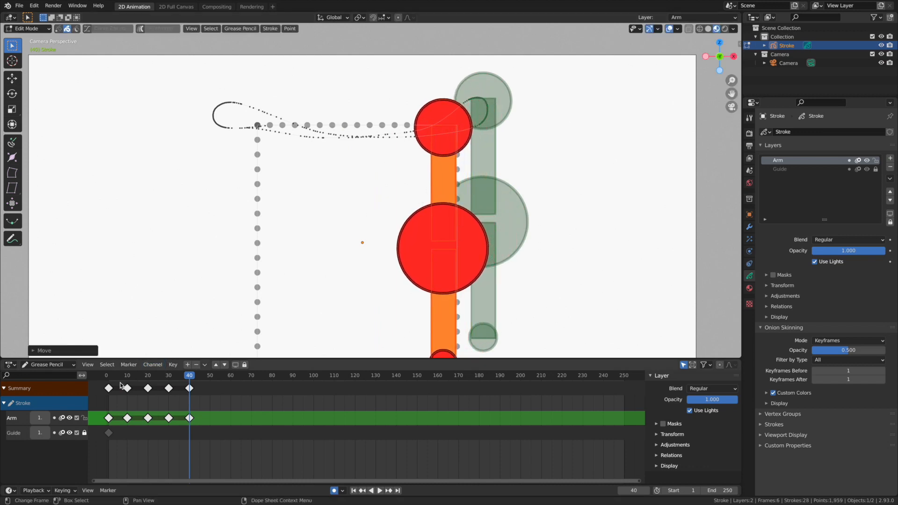
Play the arm animation from frame 0 to review the keyframed movement along the path.
left_click_drag(182, 384, 89, 399)
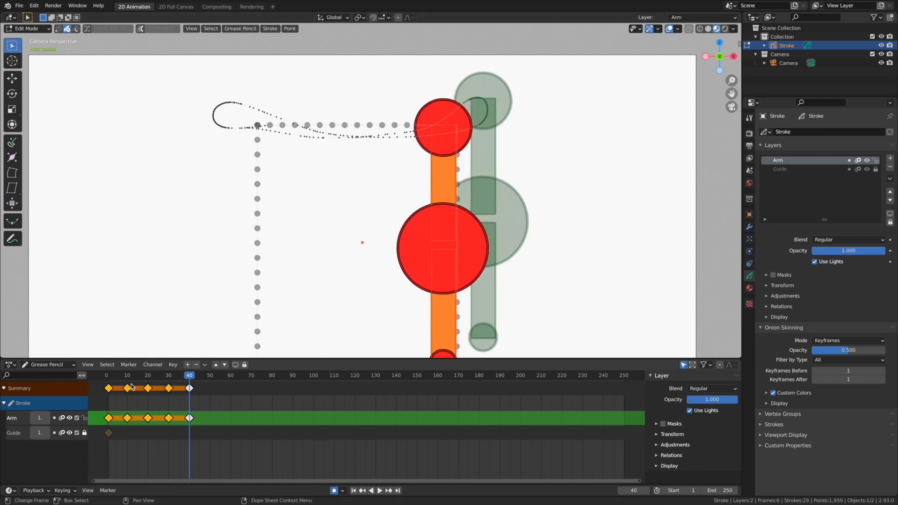
left_click(208, 406)
left_click_drag(188, 372, 106, 387)
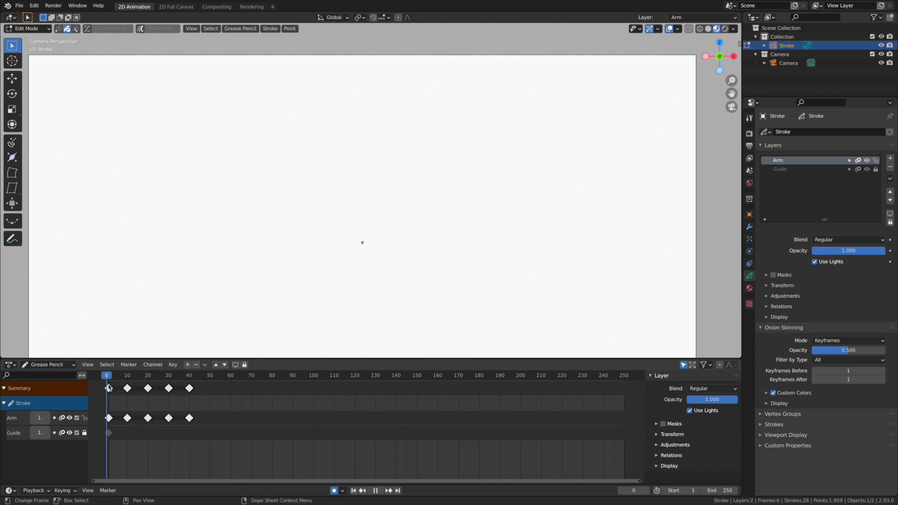
key("space")
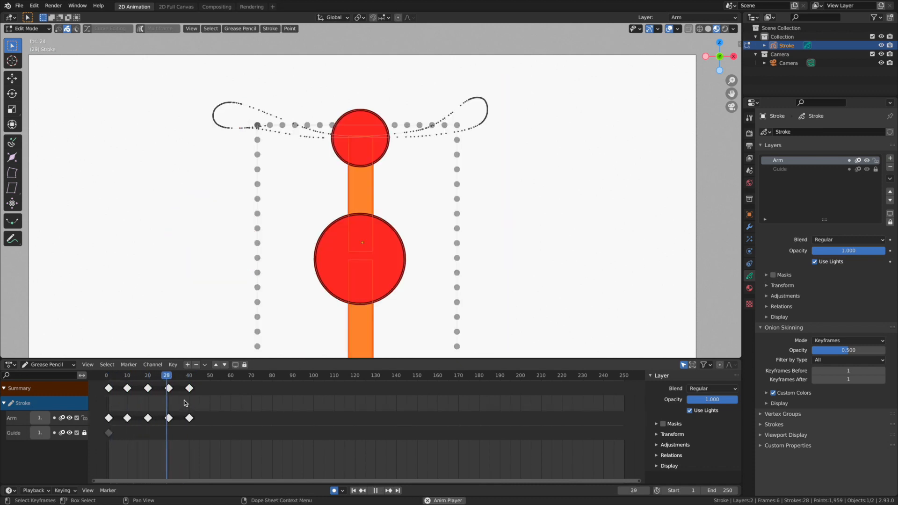
key("space")
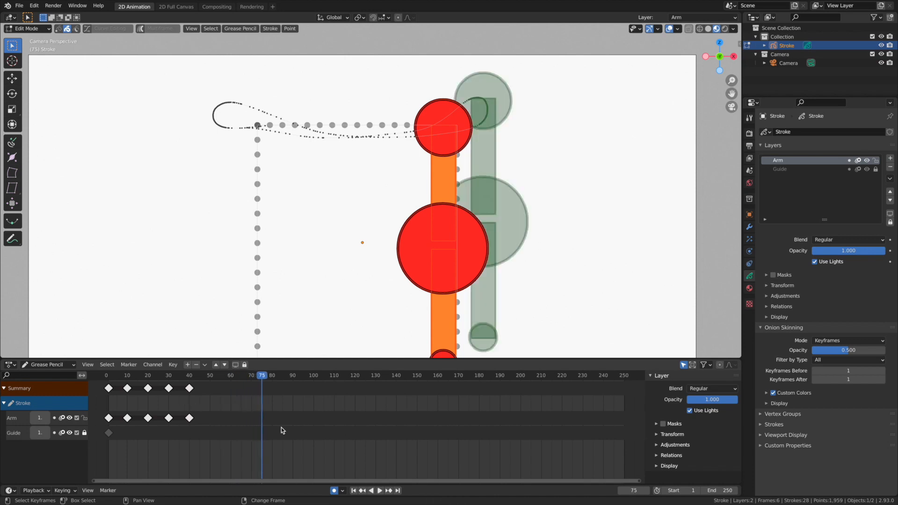
Set the animation's end frame to 50.
left_click(724, 492)
type("50")
key("Return")
Play the shortened animation loop and hide the Guide layer.
key("space")
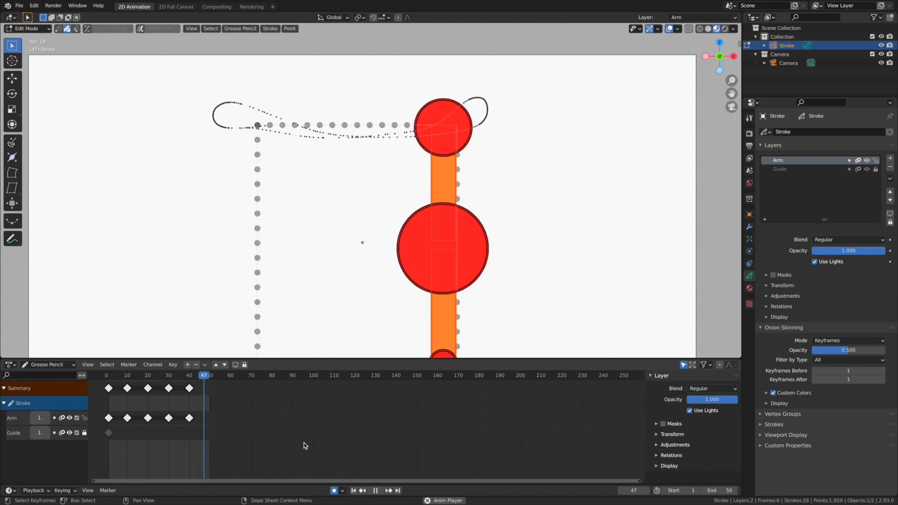
key("space")
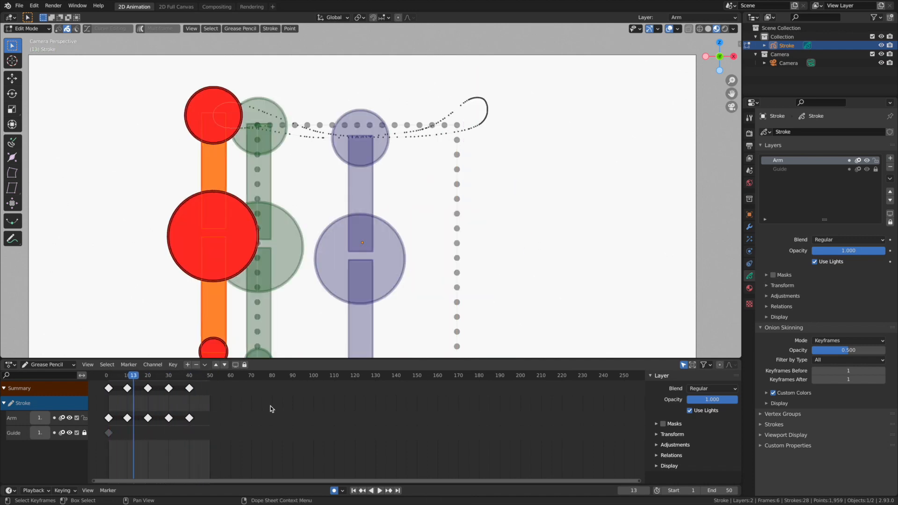
left_click(69, 433)
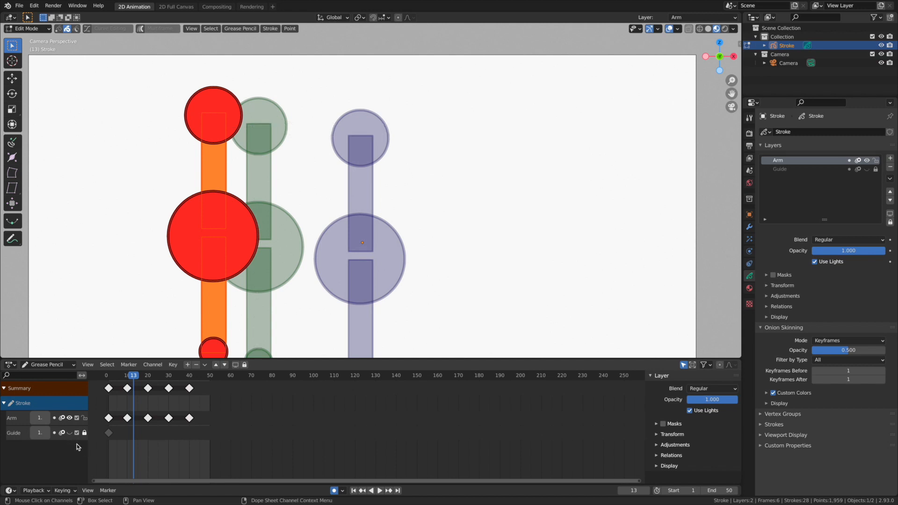
Play the arm animation loop with the guide hidden, and return to frame 1.
key("space")
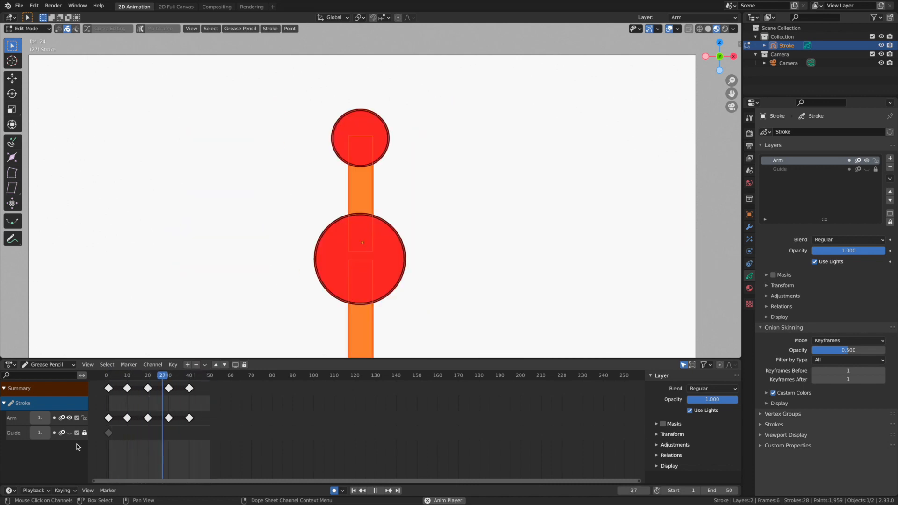
key("space")
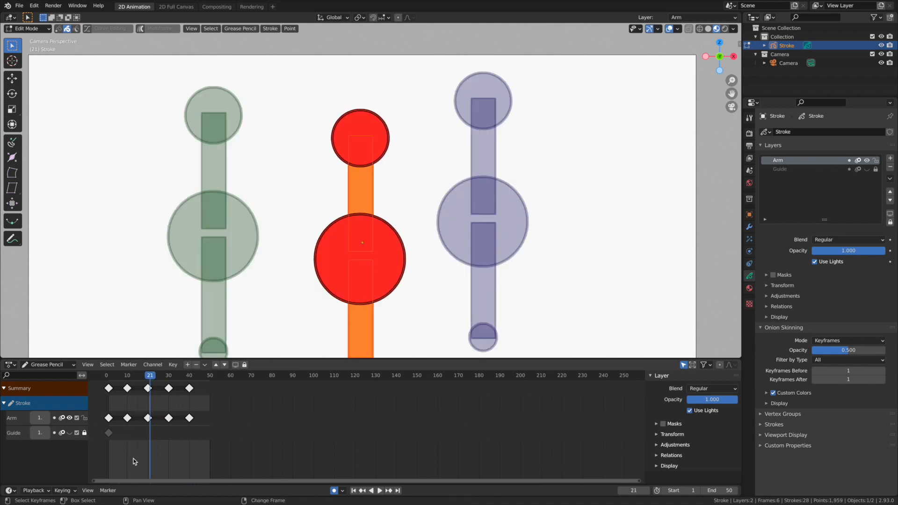
left_click_drag(161, 377, 108, 382)
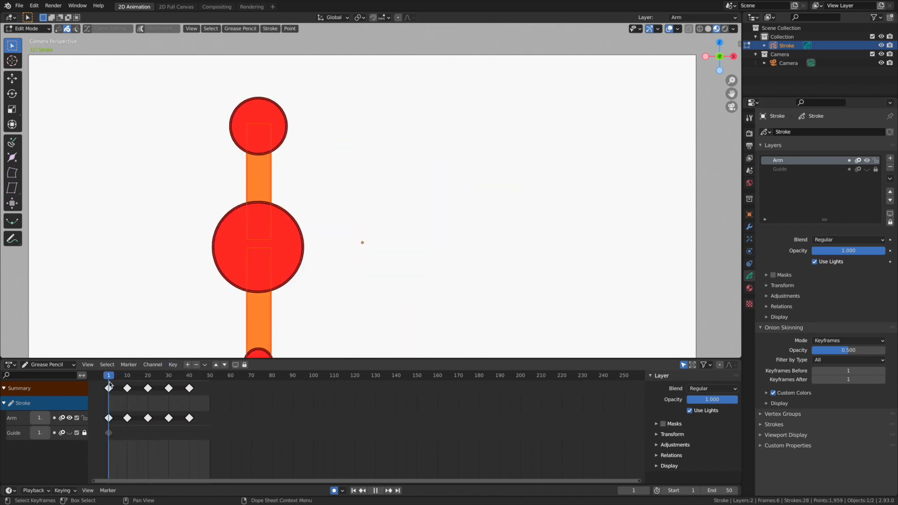
Make the Guide layer visible again and go to the arm's keyframe at frame 10.
left_click(68, 433)
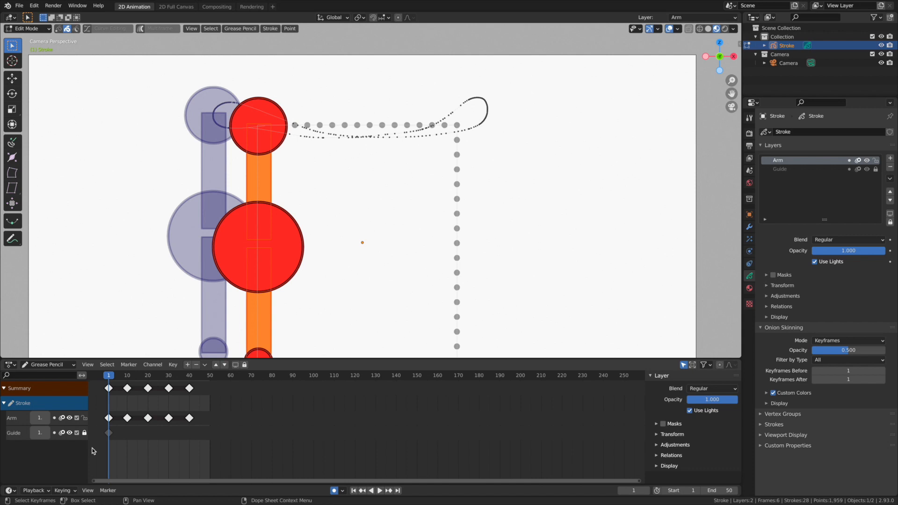
mouse_move(286, 201)
middle_mouse_down("shift")
mouse_move(322, 184)
mouse_move(289, 214)
middle_mouse_up("shift")
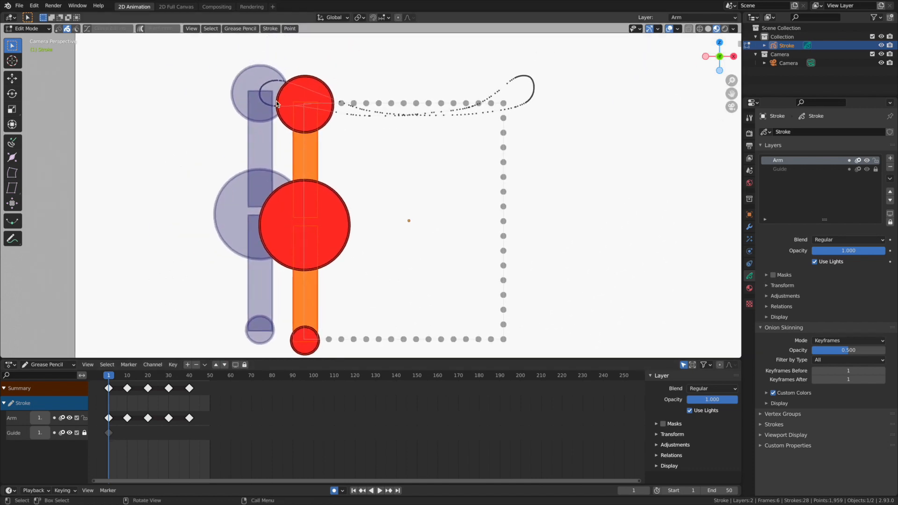
middle_click_drag(419, 163, 418, 172, "ctrl")
middle_click_drag(417, 172, 403, 157, "shift")
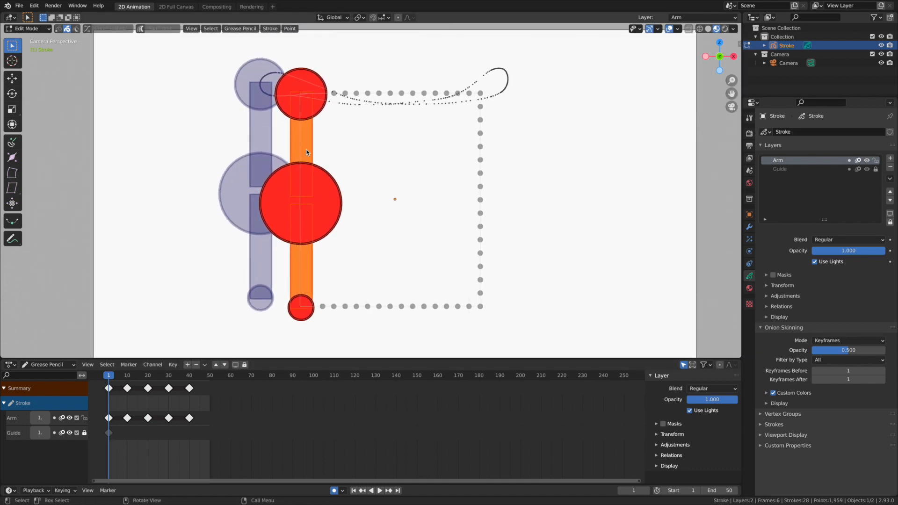
left_click_drag(112, 380, 127, 377)
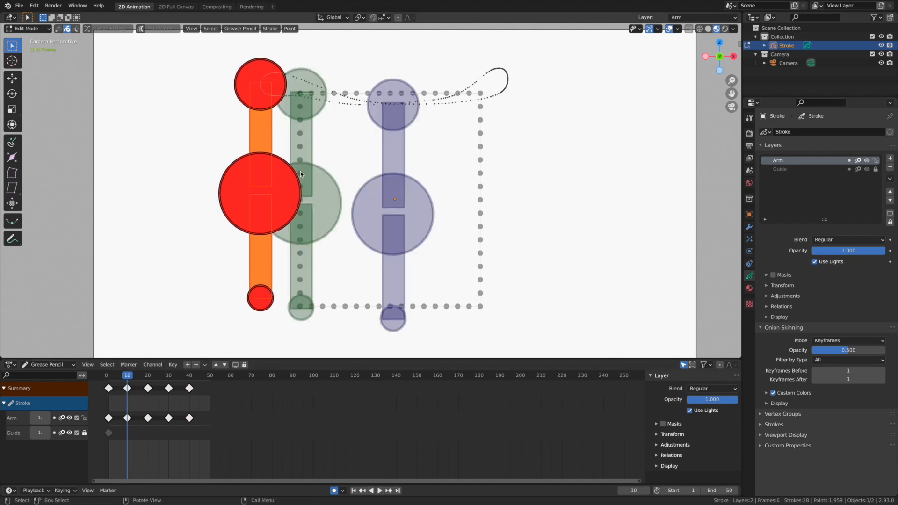
middle_click_drag(299, 168, 312, 210, "shift")
middle_click_drag(312, 210, 275, 172, "ctrl")
middle_click_drag(275, 171, 252, 183, "shift")
left_click(197, 151)
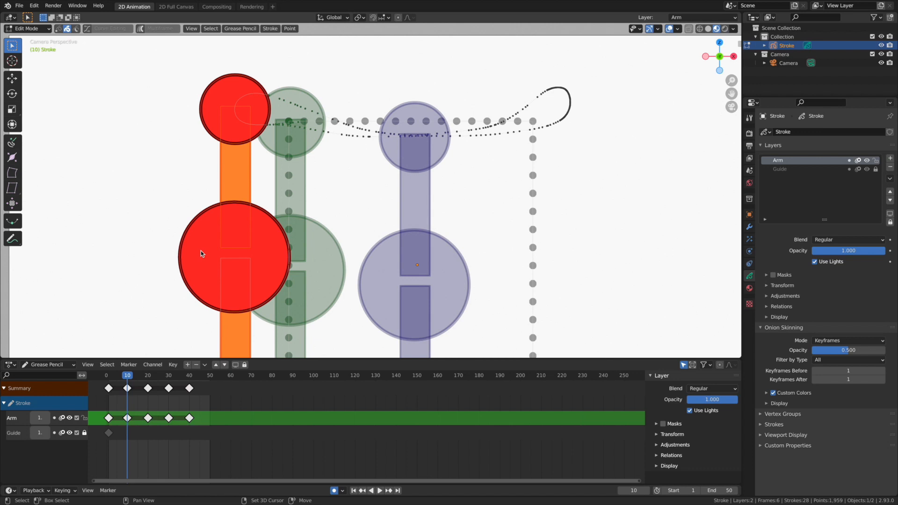
key("r")
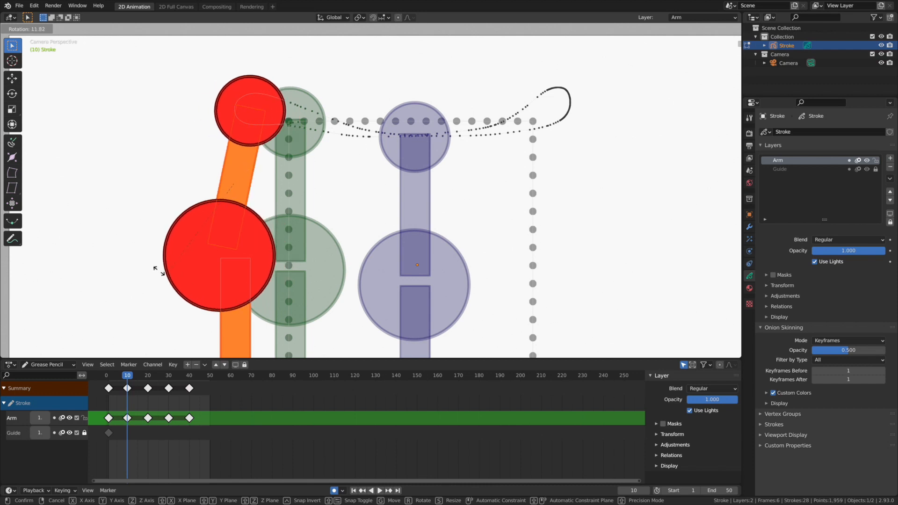
right_click(164, 275)
Select all strokes of the arm at frame 10, including its lower segment and bottom joint.
middle_click_drag(202, 244, 144, 270, "shift")
scroll(154, 239, "down", 1)
middle_click_drag(156, 234, 166, 62, "shift")
left_click_drag(174, 216, 213, 226)
middle_click_drag(187, 91, 207, 202, "shift")
scroll(220, 213, "up", 1)
middle_click_drag(221, 132, 234, 233, "shift")
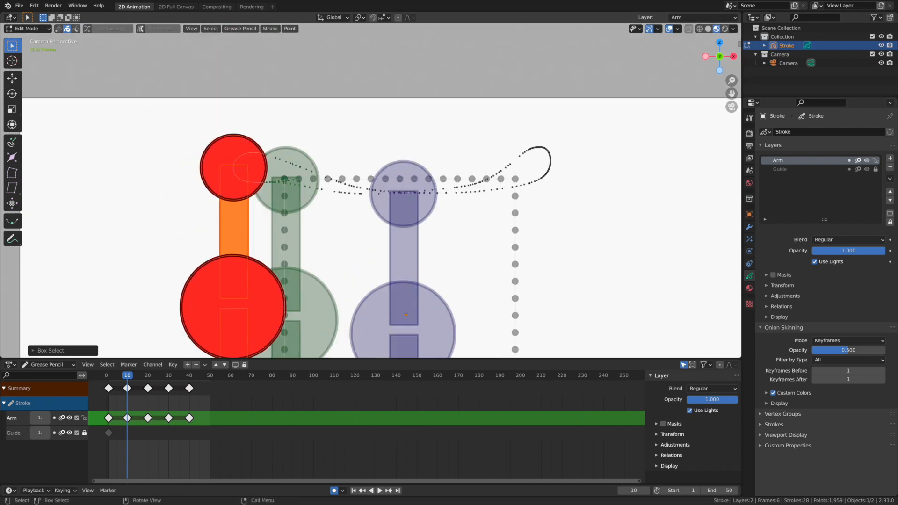
Try to rotate the whole arm about 13° clockwise and shift it slightly left at frame 10.
key("r")
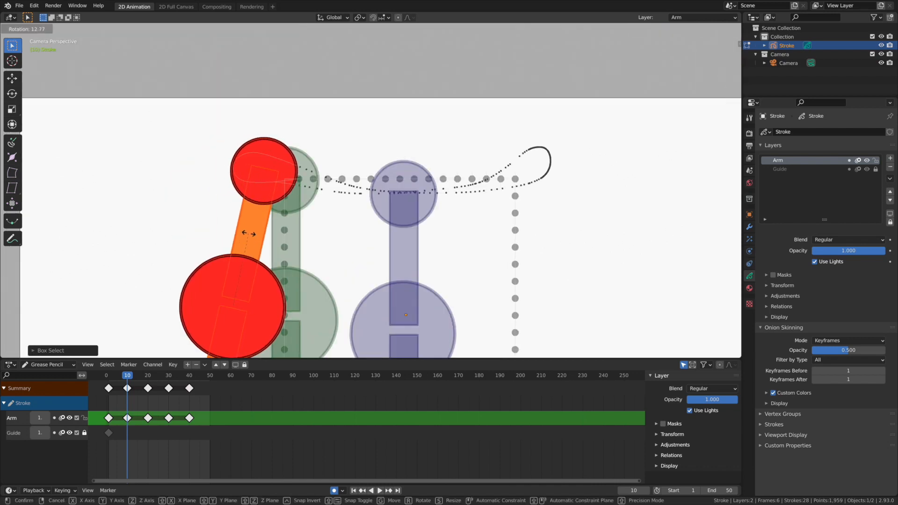
left_click(248, 232)
scroll(254, 238, "down", 1)
middle_click_drag(254, 237, 223, 141, "shift")
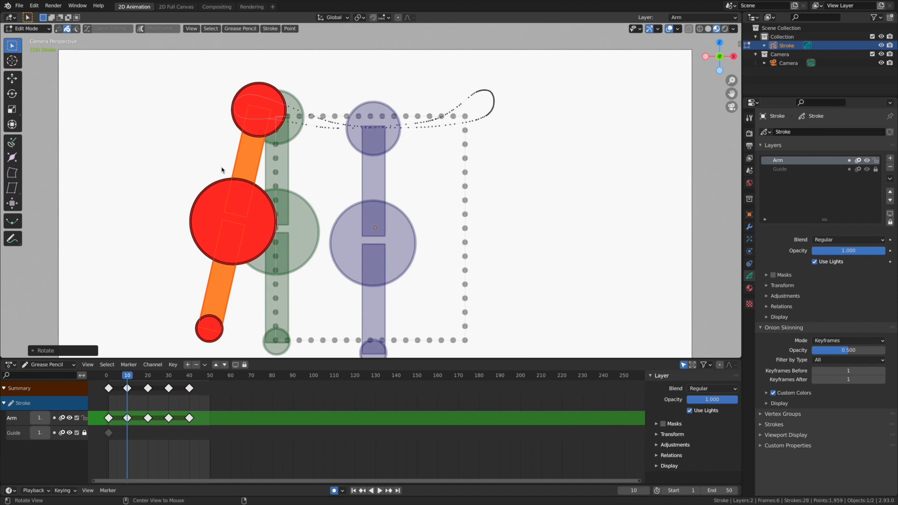
key("g")
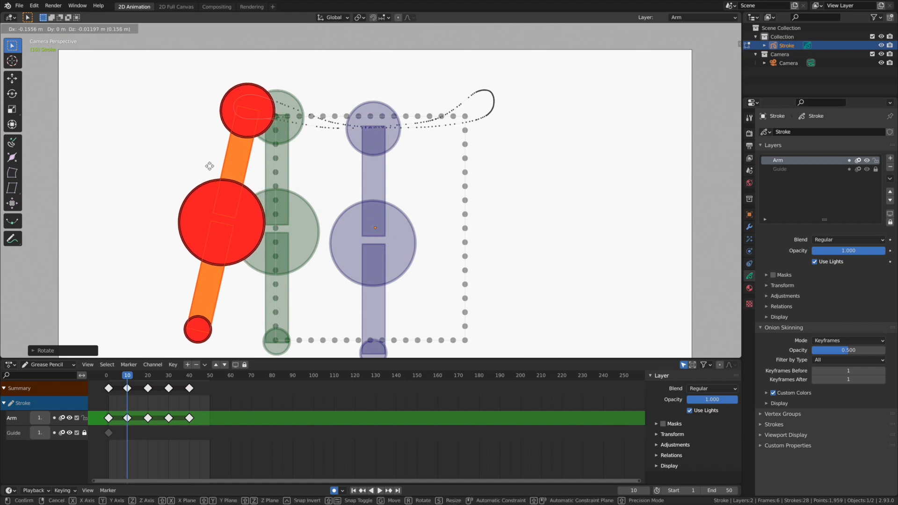
left_click(210, 169)
Undo the stray stroke extrusion together with the arm's rotation and move at frame 10.
key("g")
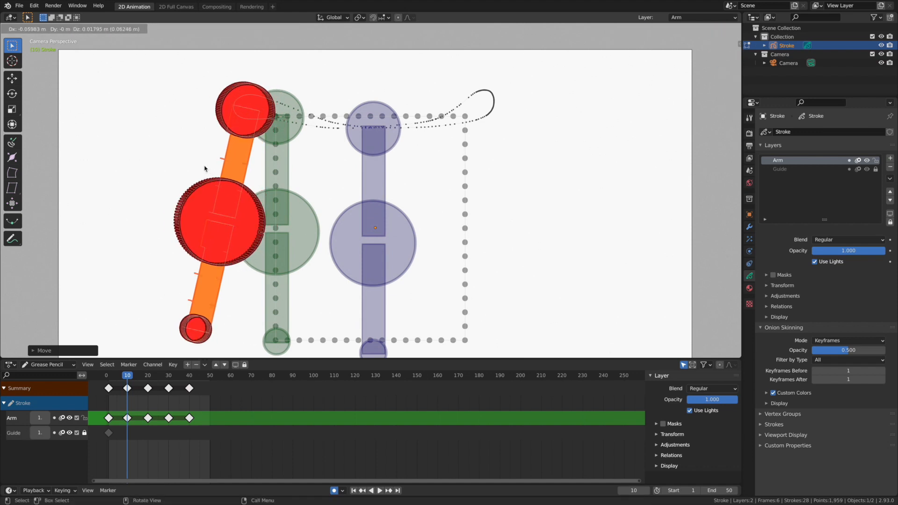
right_click(224, 178)
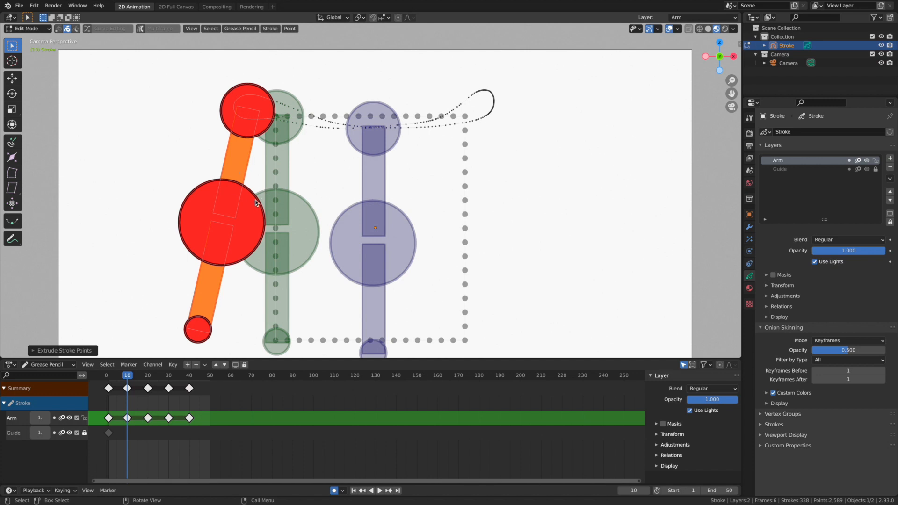
key("r")
right_click(282, 204)
key("ctrl+z")
At frame 10, tilt the whole arm clockwise and move it left so its upper joint sits near the guide's left loop.
key("g")
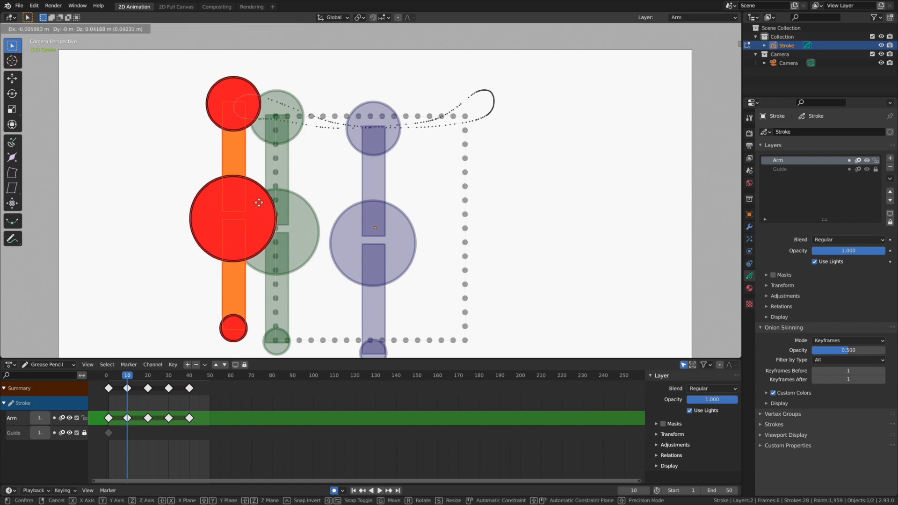
left_click(241, 211)
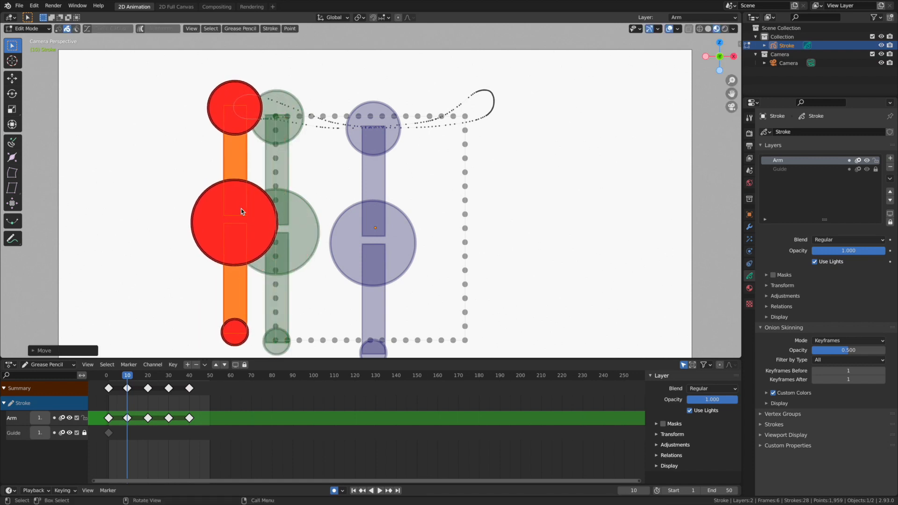
key("r")
left_click(238, 202)
key("g")
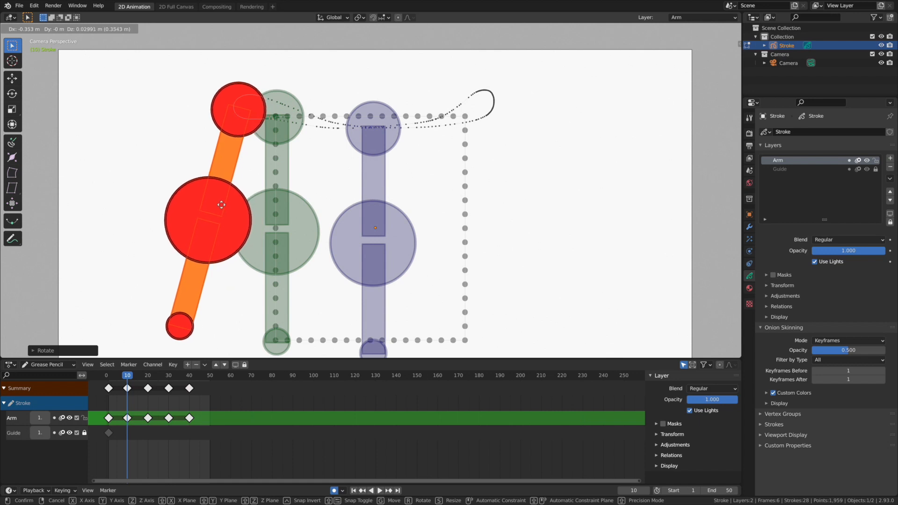
left_click(217, 204)
Tilt the frame 10 arm further clockwise and realign its upper joint with the guide's left loop.
key("g")
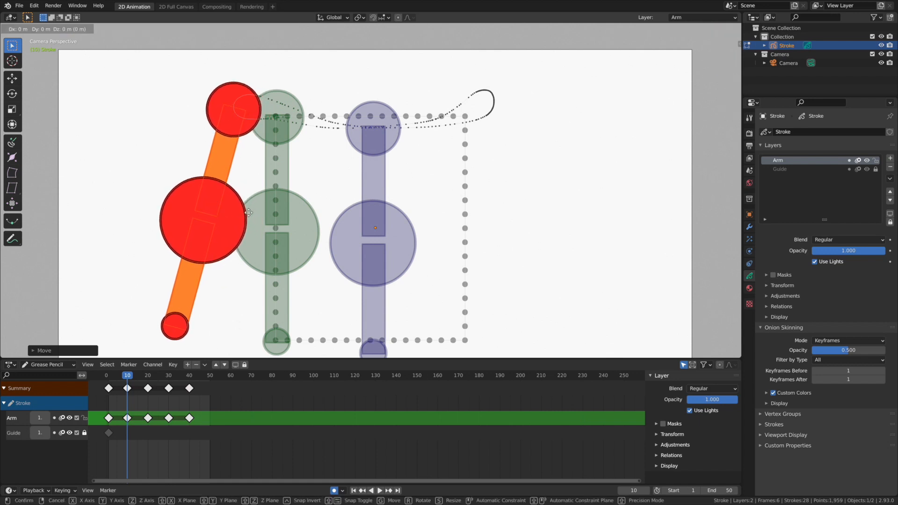
left_click(237, 210)
key("r")
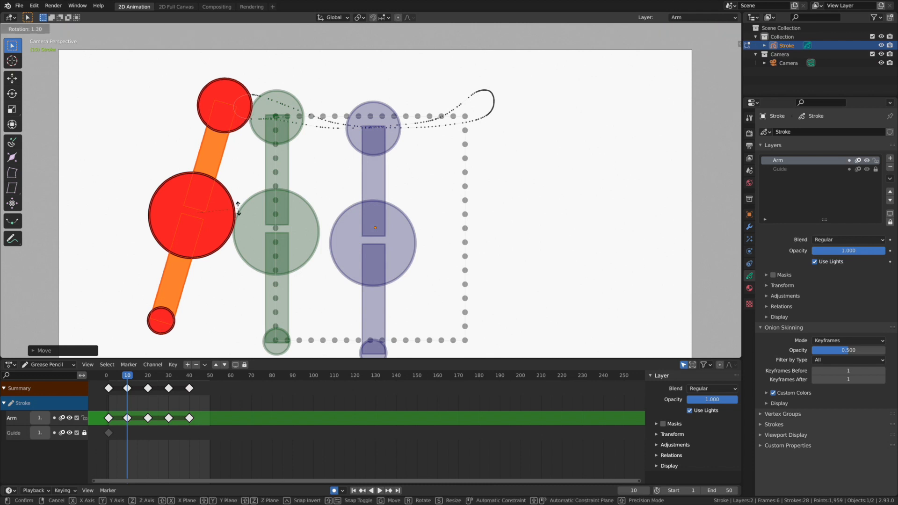
left_click(240, 210)
key("g")
left_click(247, 209)
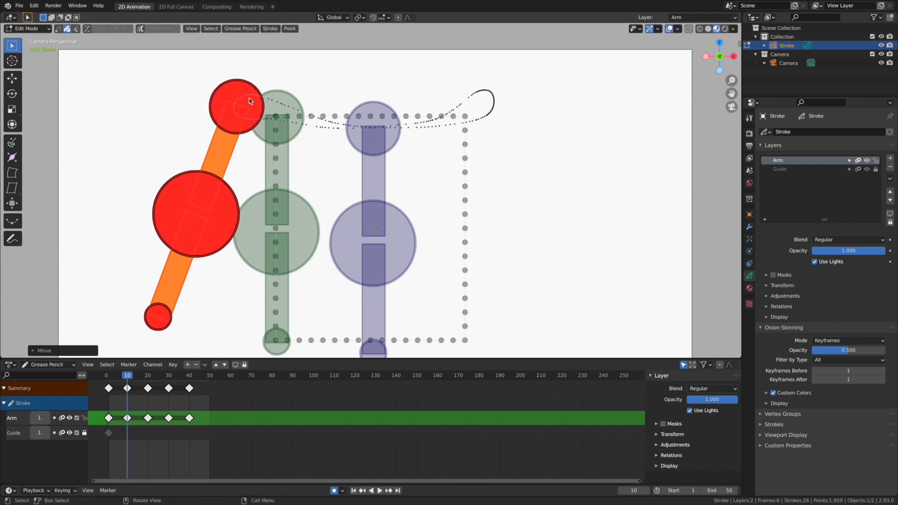
At frame 20, tilt the arm clockwise and shift it left so its upper joint sits on the middle of the guide path.
mouse_move(128, 379)
left_mouse_down()
mouse_move(113, 379)
mouse_move(127, 380)
left_mouse_up()
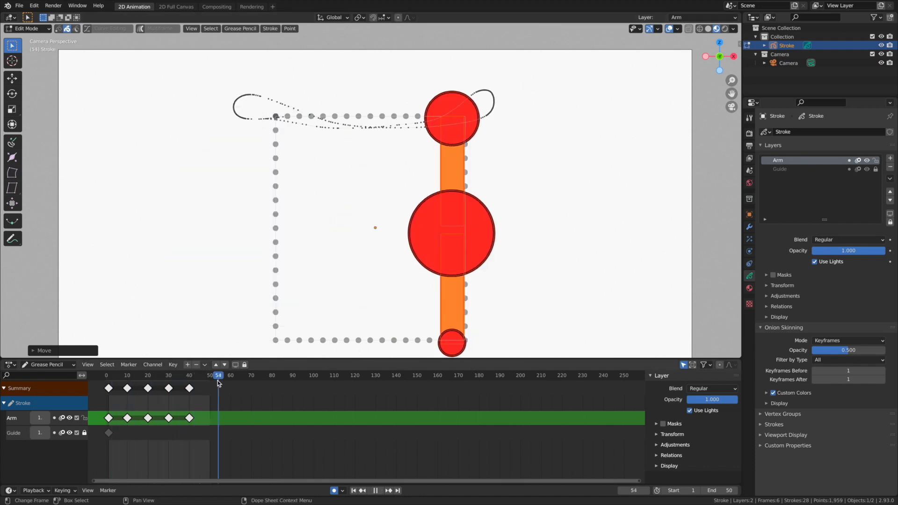
left_click_drag(127, 390, 148, 391)
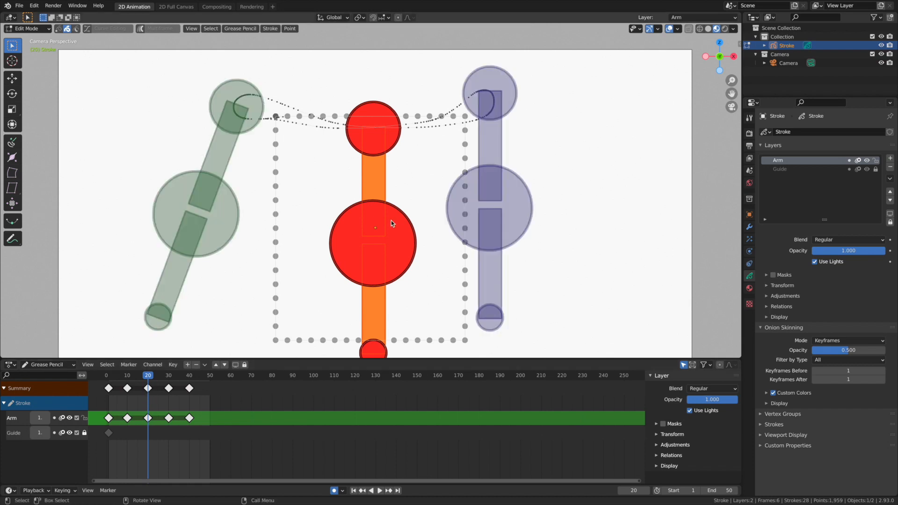
key("g")
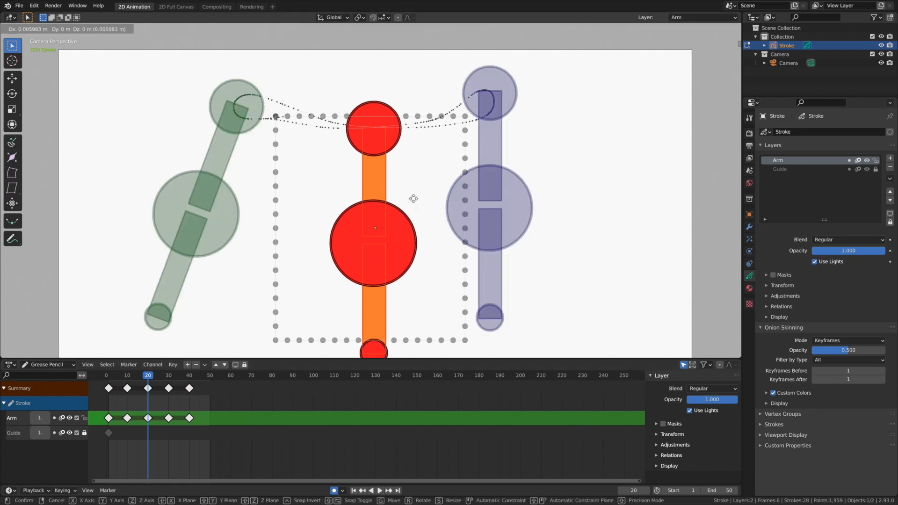
left_click(412, 197)
key("r")
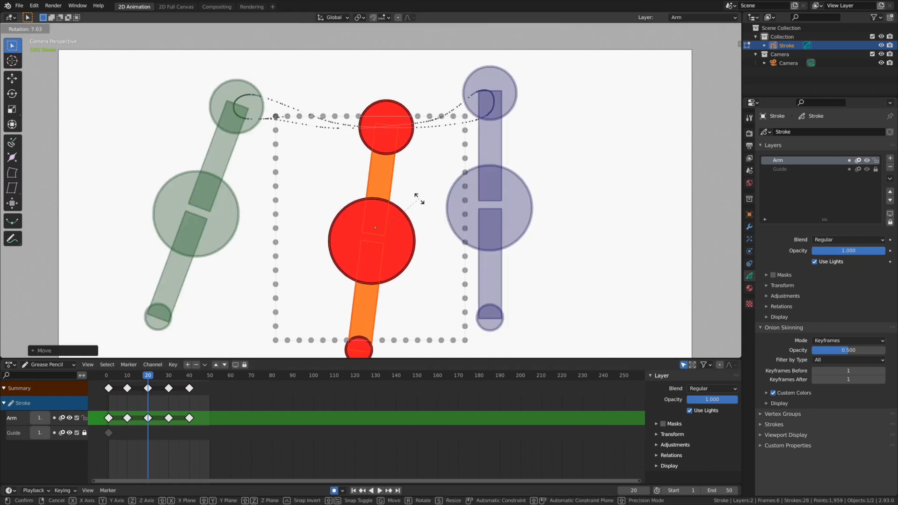
left_click(421, 202)
key("g")
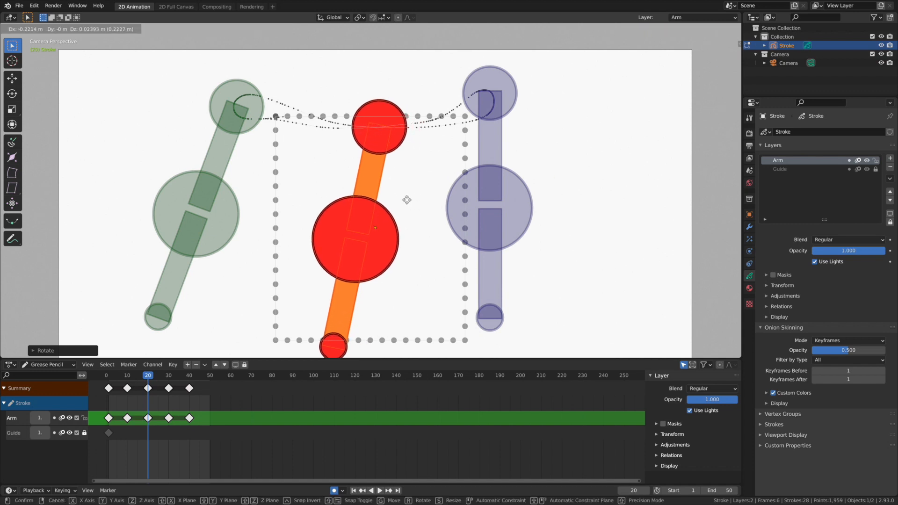
left_click(407, 201)
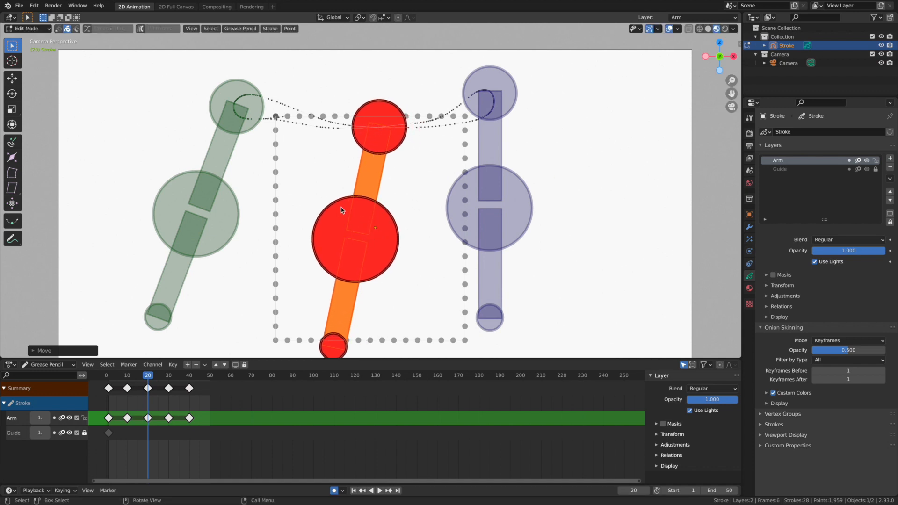
Rotate the frame 20 arm slightly further clockwise and realign its upper joint with the guide's middle dip.
key("g")
left_click(392, 197)
key("r")
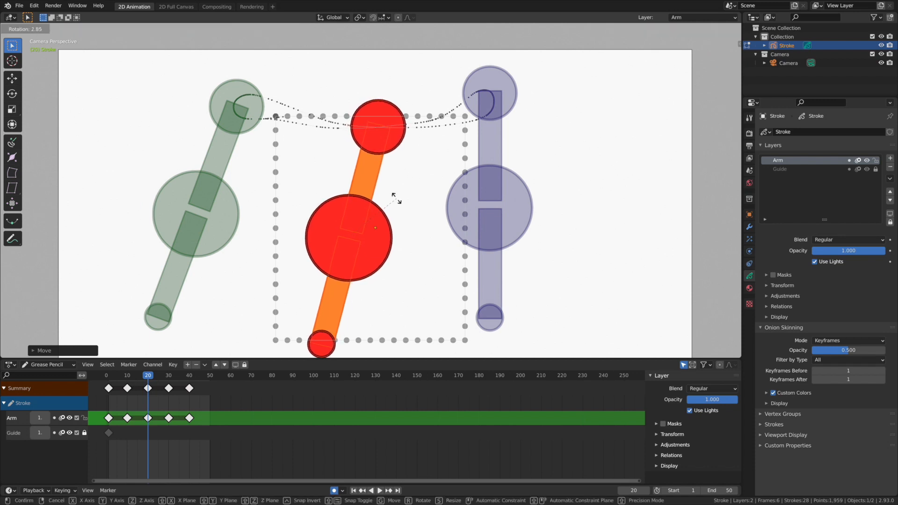
left_click(397, 198)
key("g")
left_click(395, 200)
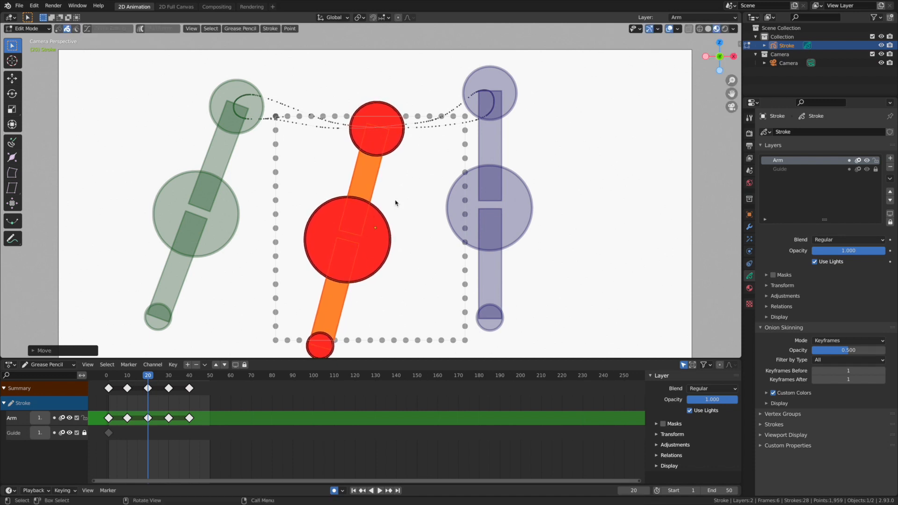
At frame 30, tilt the arm counterclockwise and move its upper joint onto the guide's right loop.
left_click_drag(165, 388, 169, 381)
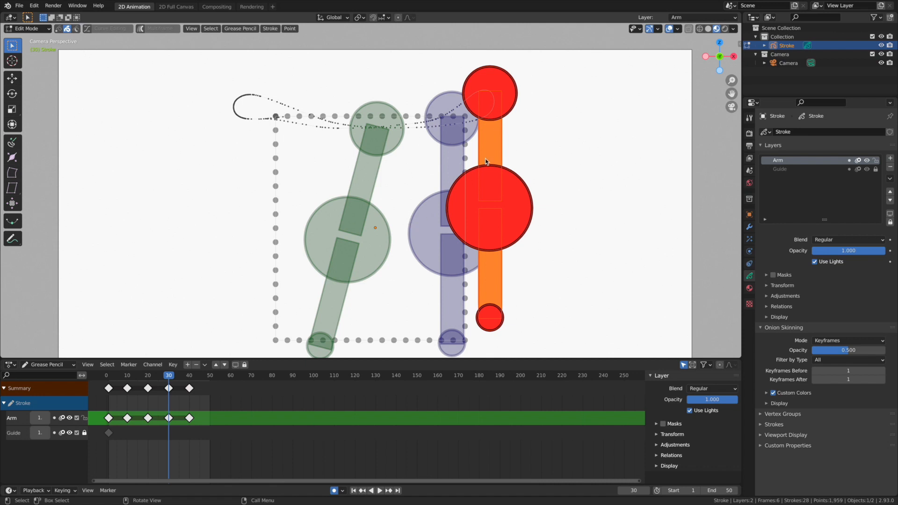
key("r")
left_click(466, 161)
key("g")
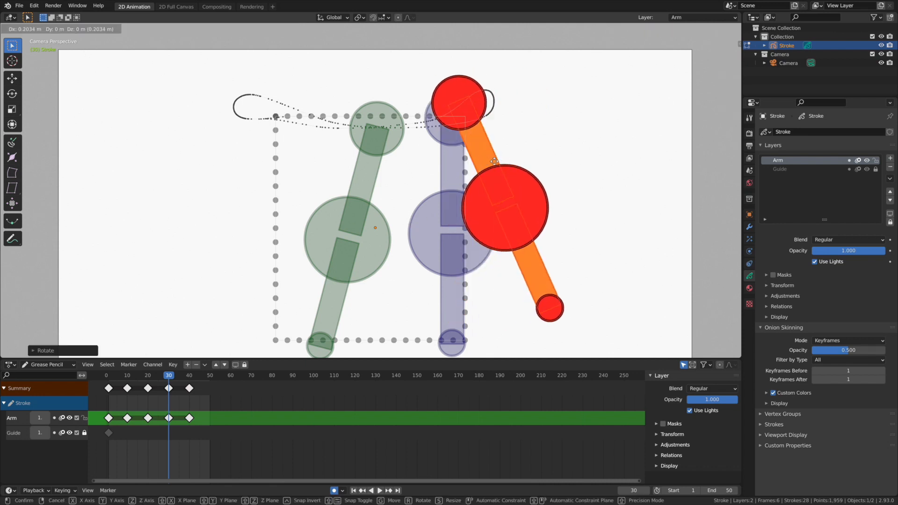
left_click(528, 155)
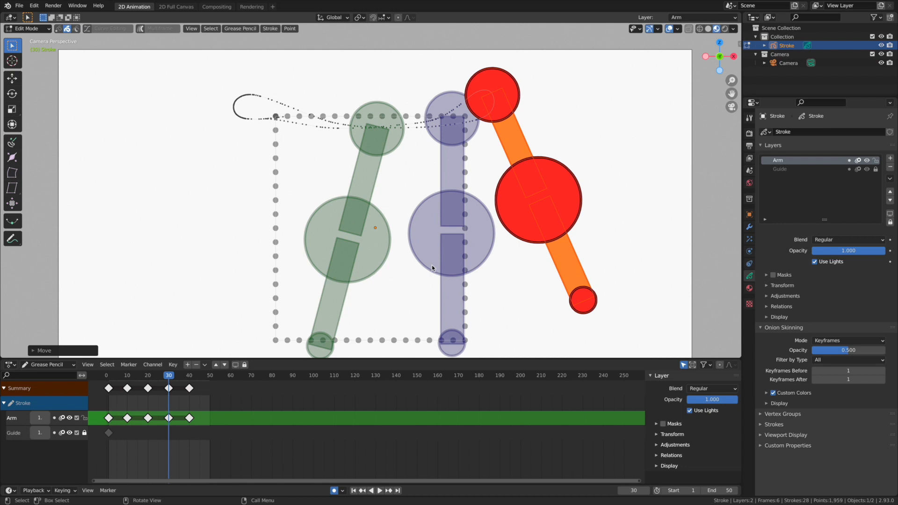
Scrub through the retimed poses and play the animation from frame 1 to review the arm's tilting motion.
key("space")
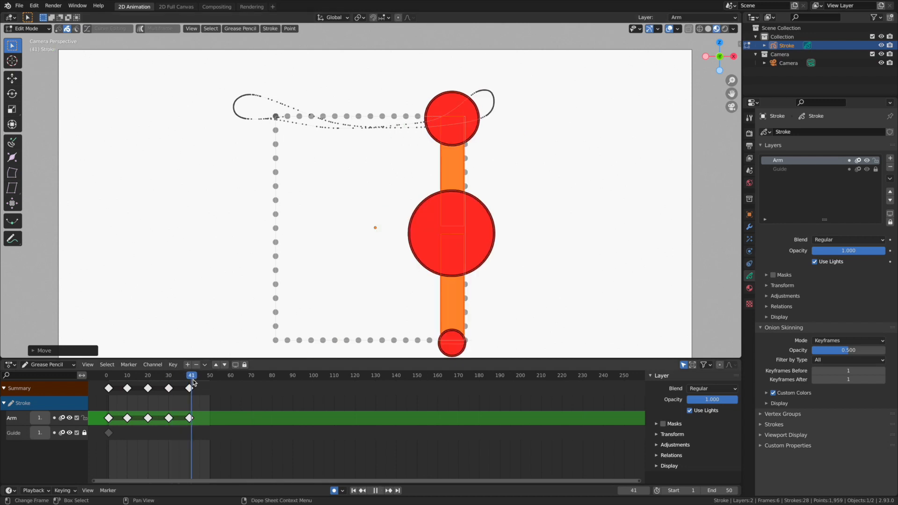
mouse_move(193, 379)
left_mouse_down()
mouse_move(100, 383)
mouse_move(110, 386)
left_mouse_up()
key("space")
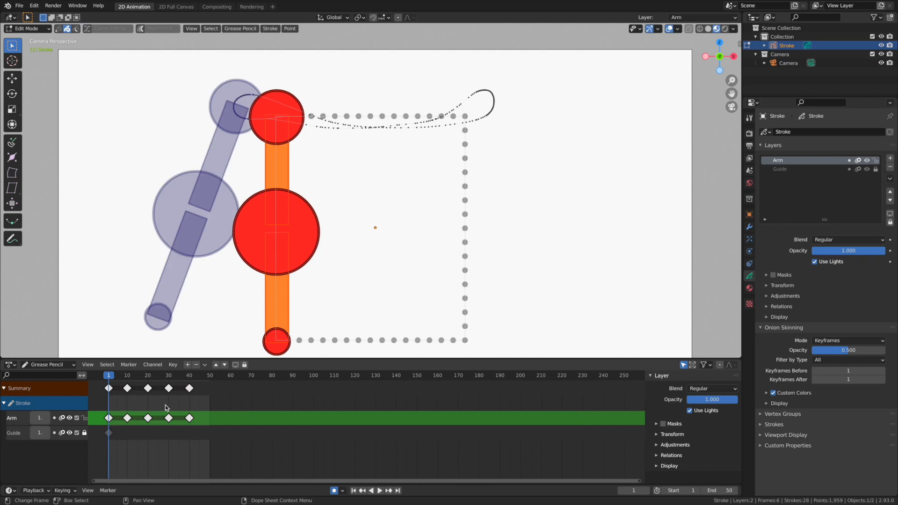
key("space")
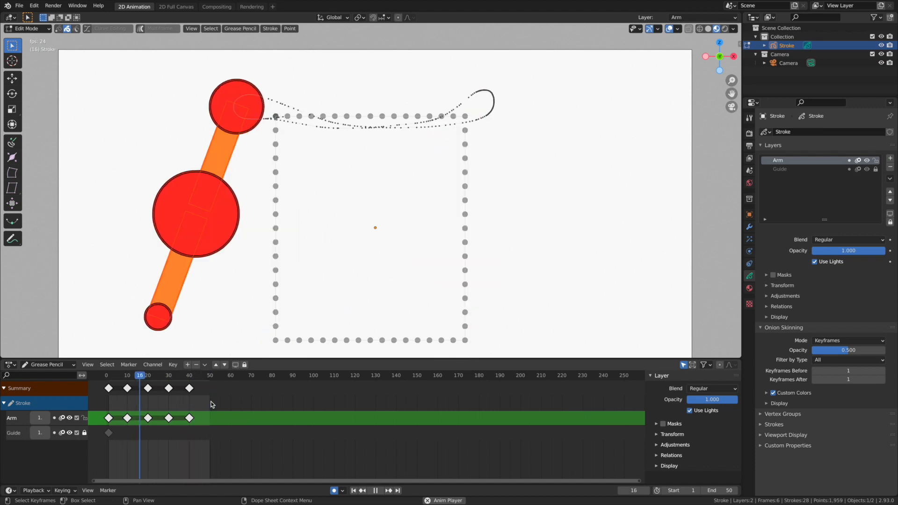
Hide the Guide layer to review the arm's motion, stop playback near the first keyframe, and show the guide again.
left_click(69, 432)
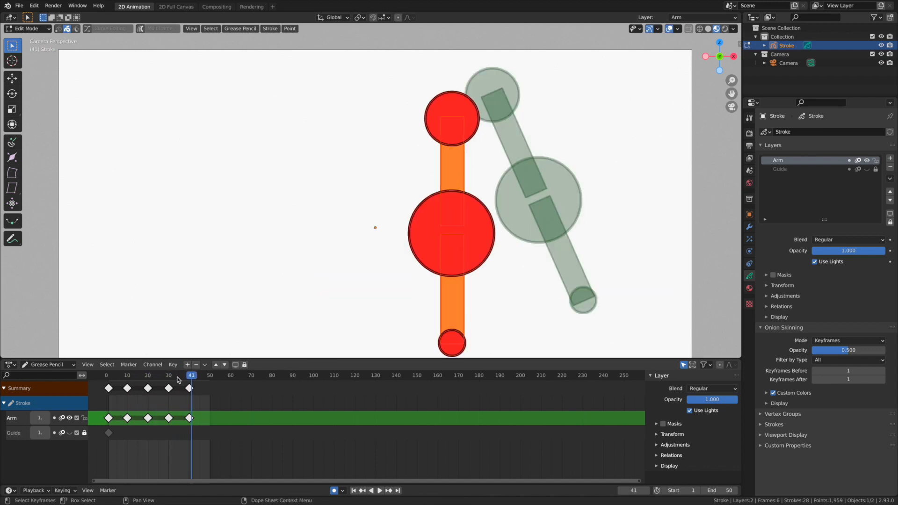
key("Escape")
left_click_drag(108, 392, 112, 393)
left_click(69, 433)
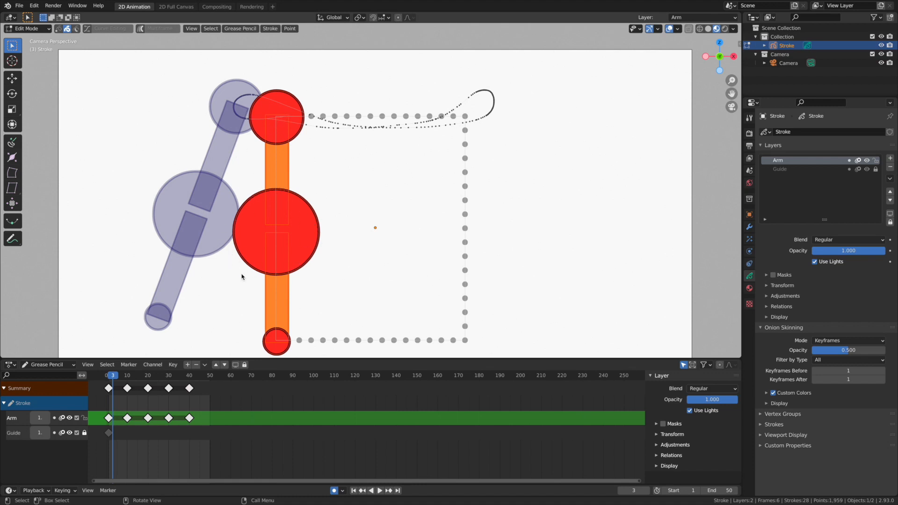
Try rotating the lower arm and middle joint clockwise at frame 10, undo the rotation, and return to frame 1.
mouse_move(117, 380)
left_mouse_down()
mouse_move(107, 380)
mouse_move(129, 389)
left_mouse_up()
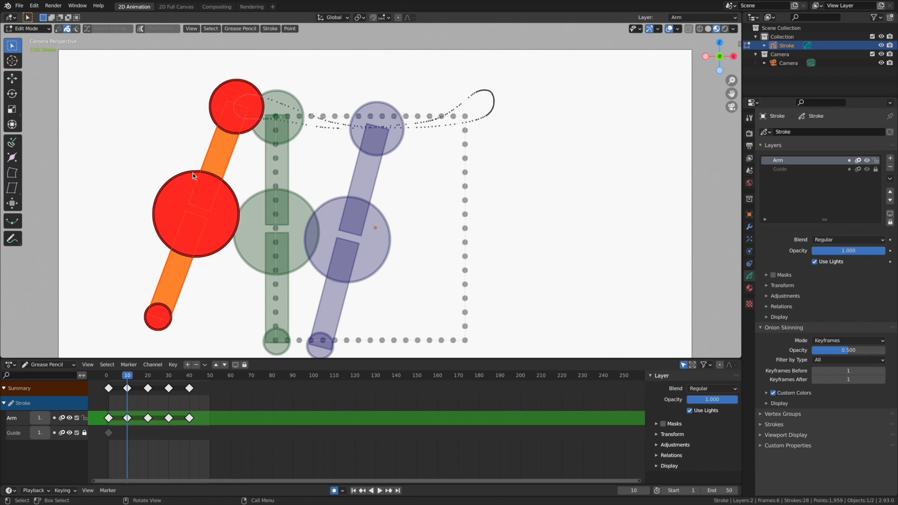
left_click(146, 260)
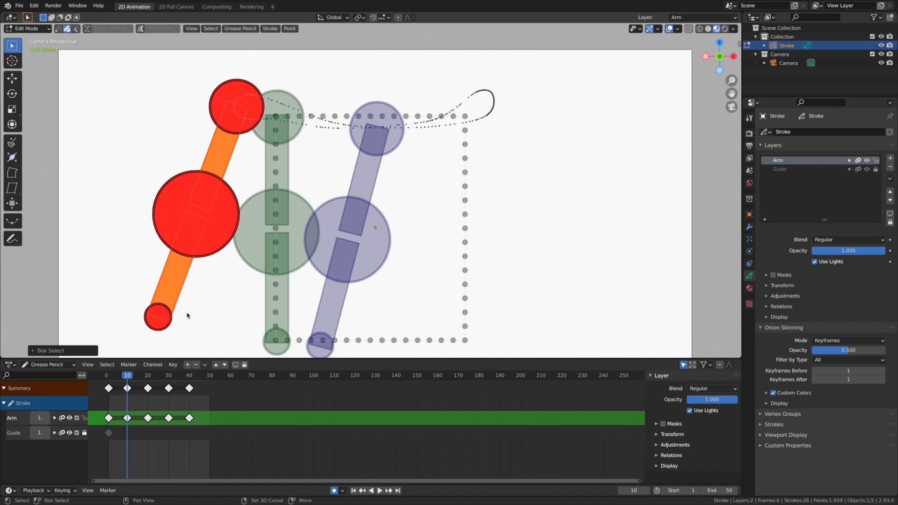
key("r")
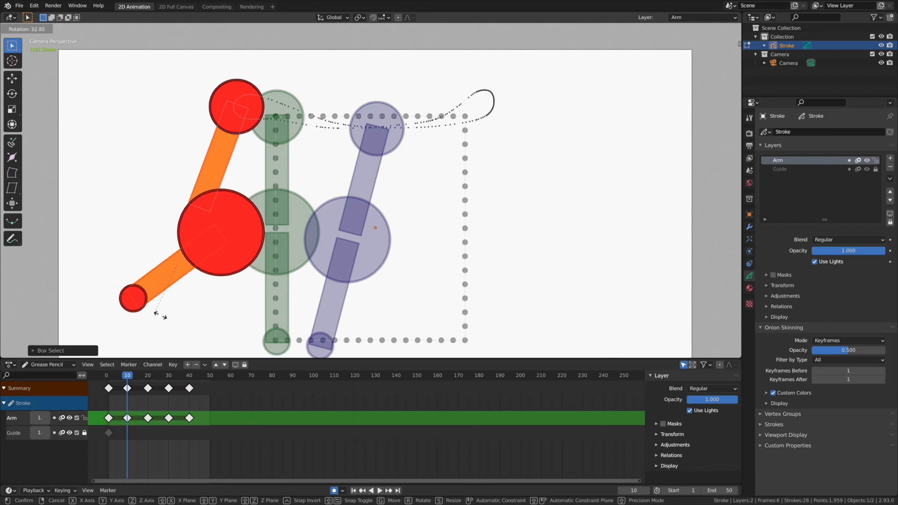
left_click(165, 315)
key("ctrl+z")
mouse_move(126, 377)
left_mouse_down()
mouse_move(110, 384)
mouse_move(138, 387)
mouse_move(110, 392)
left_mouse_up()
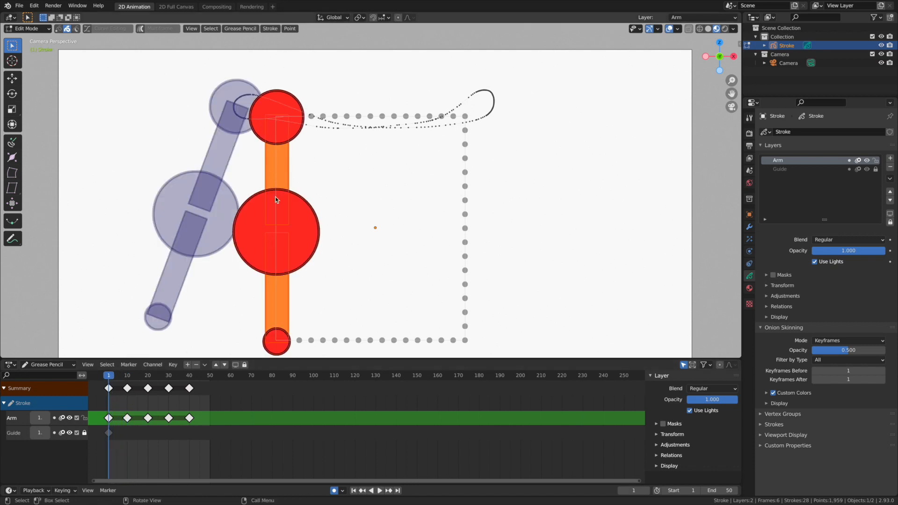
At frame 10, rotate the lower arm and middle joint counterclockwise and move the joint back onto the upper arm's end.
left_click_drag(111, 377, 129, 380)
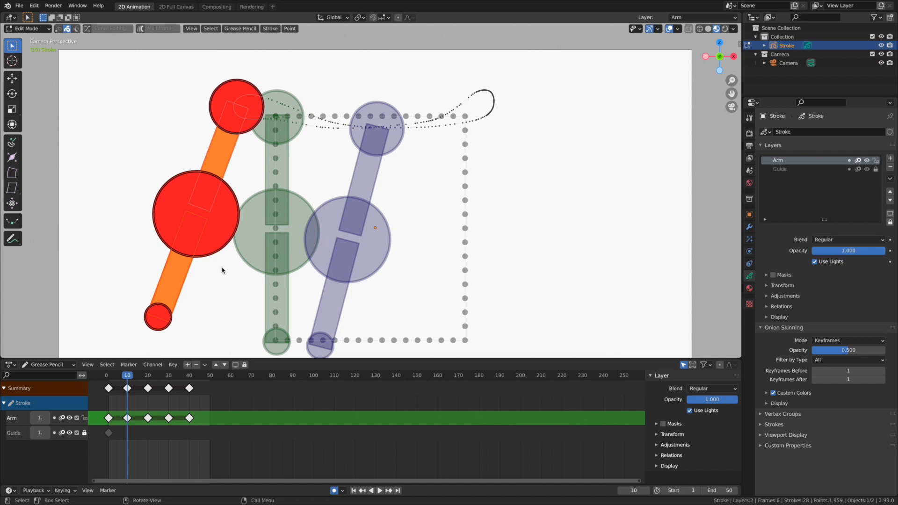
key("r")
left_click(251, 227)
key("g")
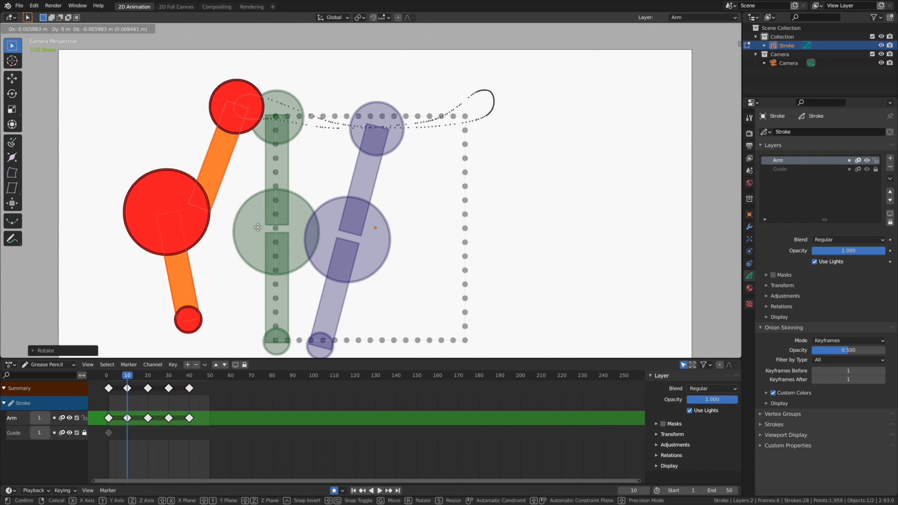
left_click(286, 233)
key("g")
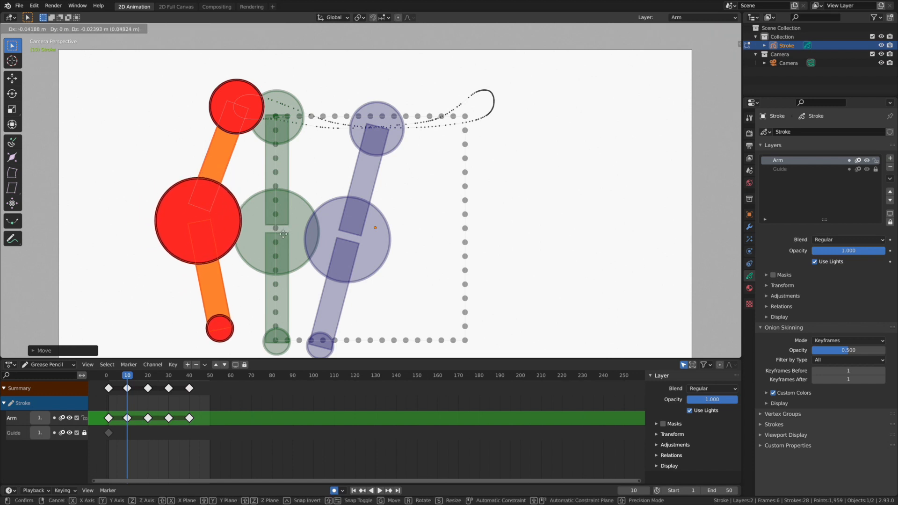
left_click(283, 235)
Bend the frame 10 lower arm further counterclockwise, realign its middle joint with the upper arm, and go to frame 20.
key("r")
left_click(255, 223)
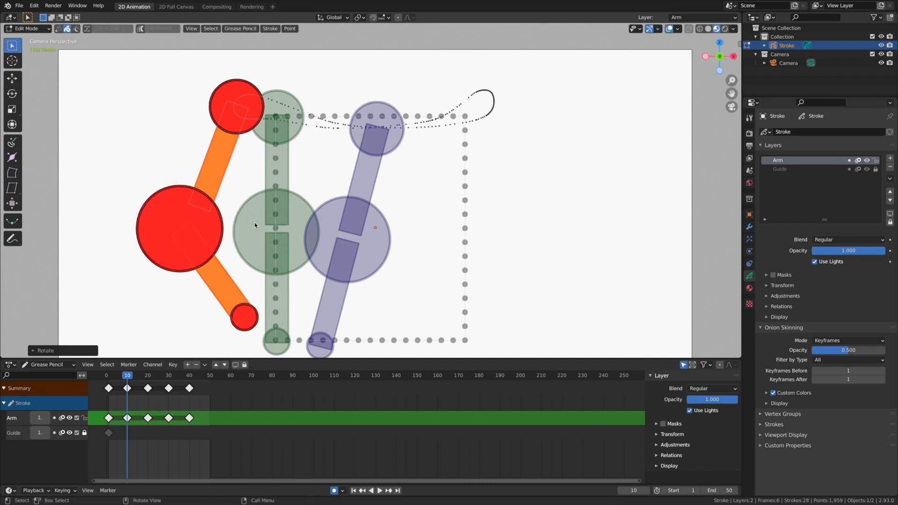
key("g")
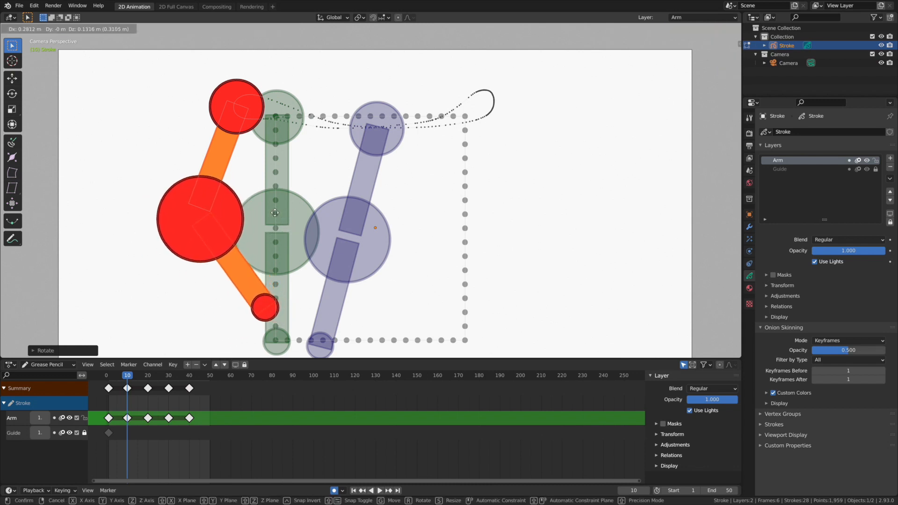
left_click(274, 213)
key("space")
mouse_move(125, 376)
left_mouse_down()
mouse_move(114, 380)
mouse_move(148, 383)
left_mouse_up()
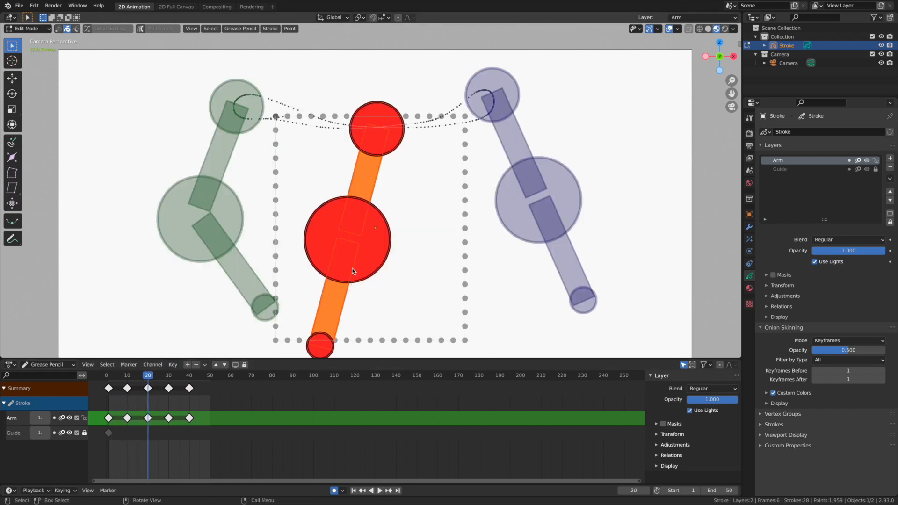
key("g")
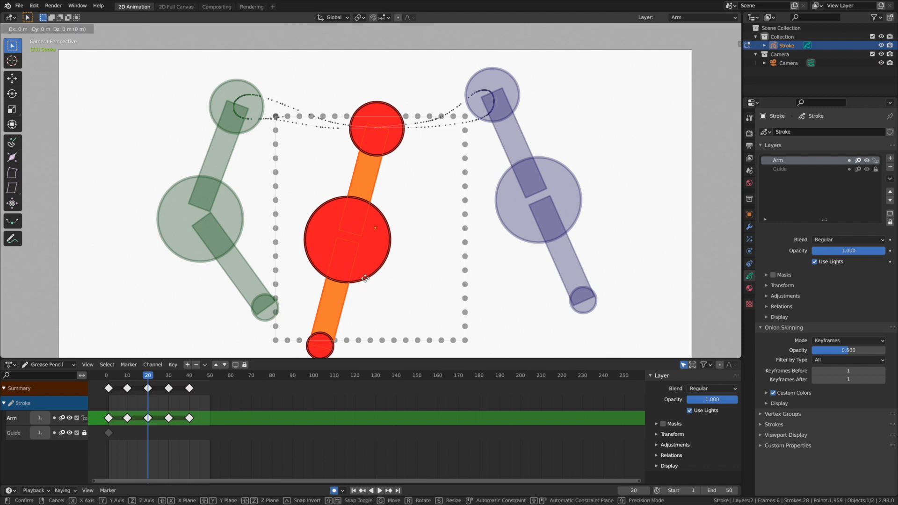
key("r")
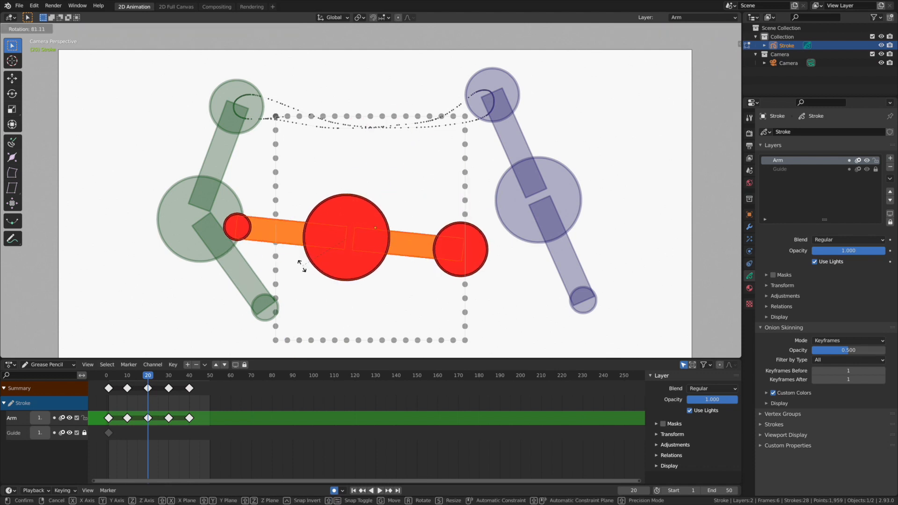
left_click(383, 260)
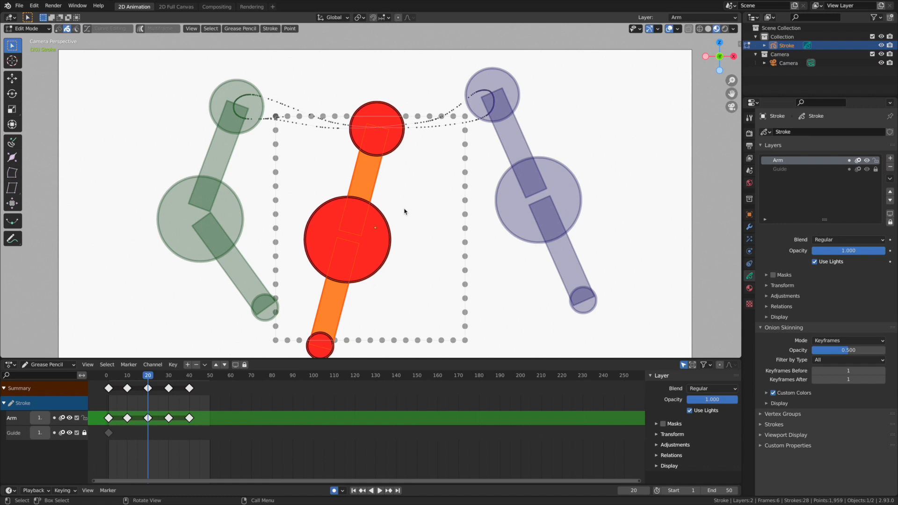
At frame 20, select only the lower arm and both its joints, rotate them clockwise, and reattach them to the upper arm.
left_click_drag(309, 190, 315, 206)
middle_click_drag(317, 305, 313, 217, "shift")
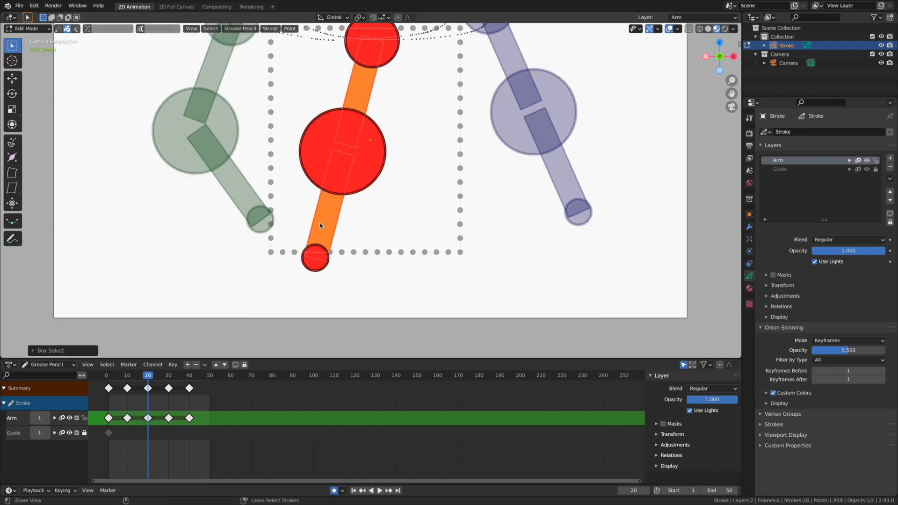
scroll(313, 215, "up", 1)
left_click_drag(295, 255, 340, 285)
middle_click_drag(341, 214, 340, 332, "shift")
scroll(339, 318, "down", 1)
middle_click_drag(337, 238, 344, 210, "shift")
key("r")
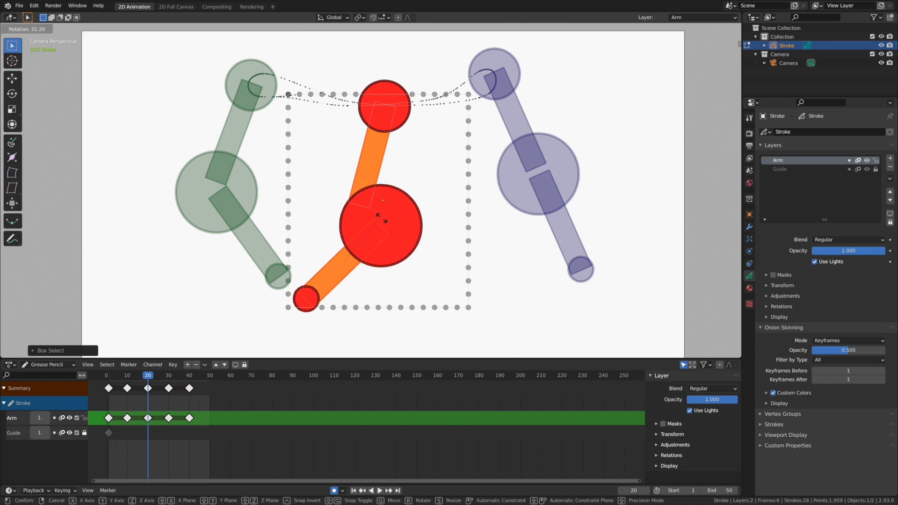
left_click(361, 223)
key("g")
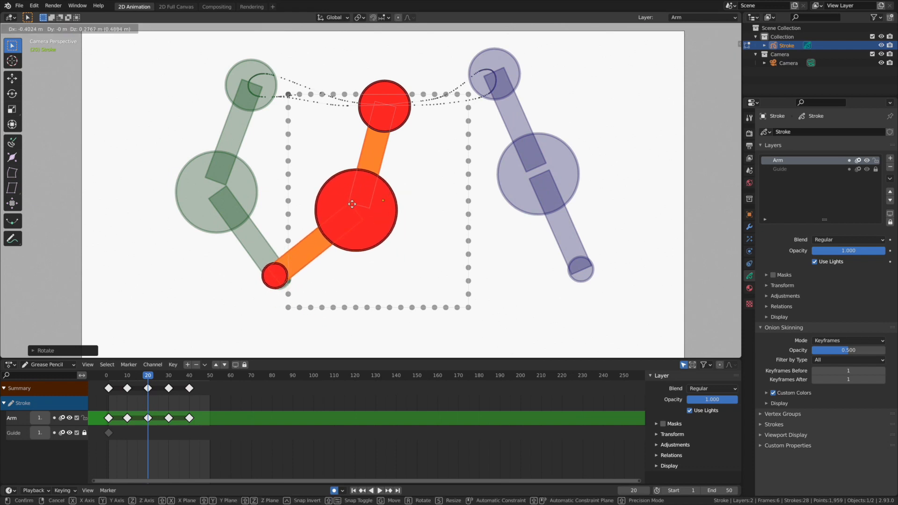
left_click(350, 207)
Bend the frame 20 lower arm further clockwise and realign its middle joint with the upper arm's end.
key("r")
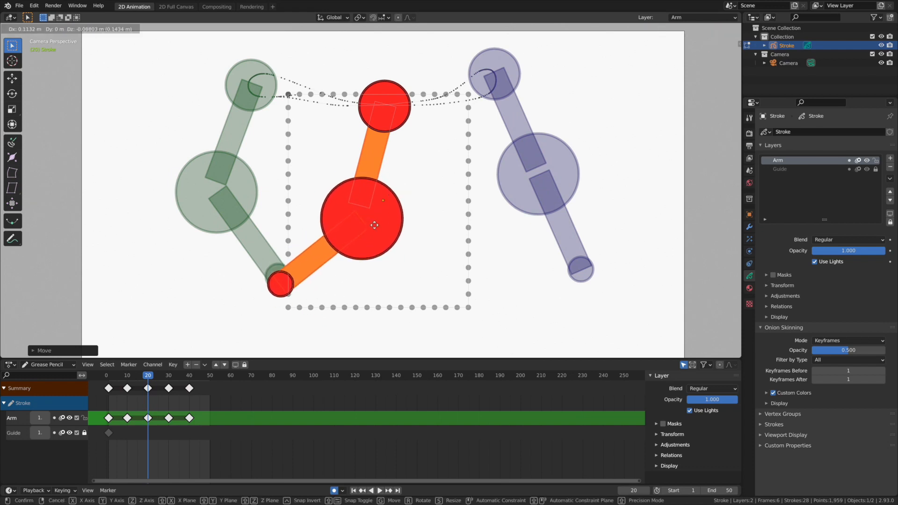
left_click(369, 220)
key("g")
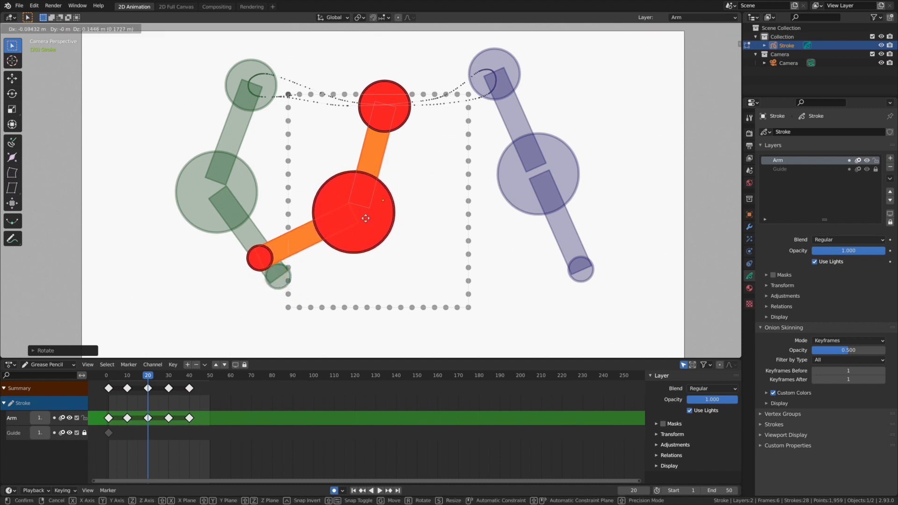
left_click(366, 218)
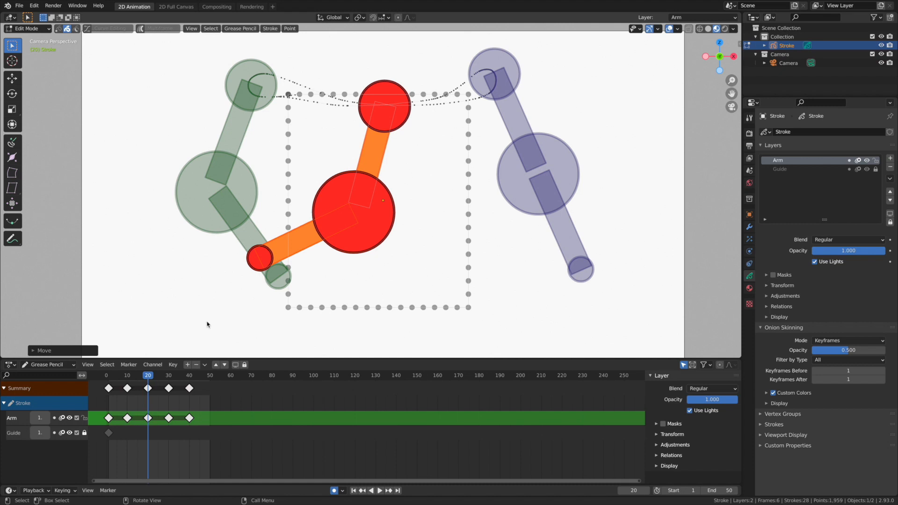
At frame 30, rotate the lower arm with its joints counterclockwise and move it back onto the upper arm's end.
left_click_drag(148, 378, 169, 386)
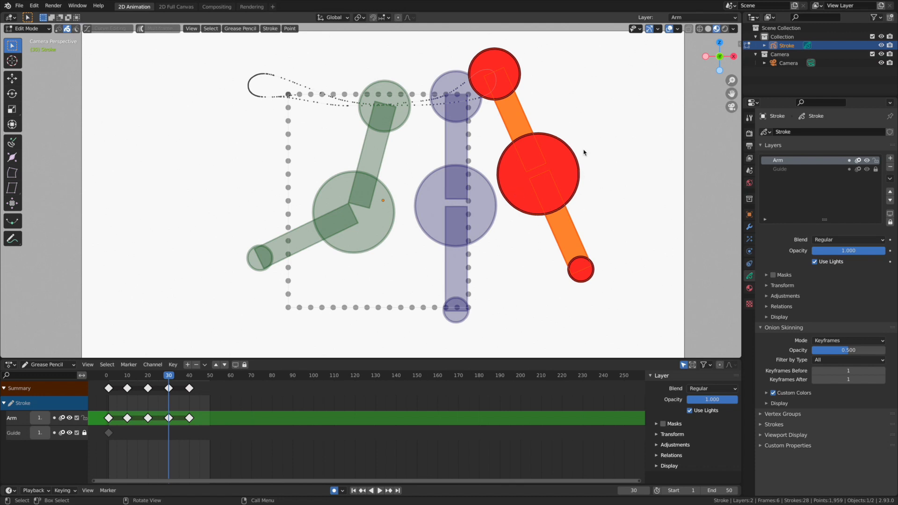
left_click_drag(519, 206, 626, 304)
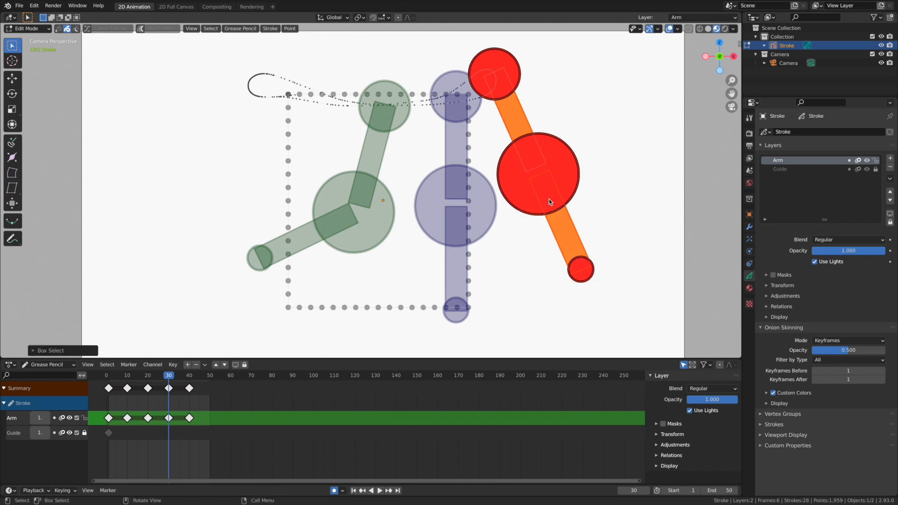
key("r")
left_click(549, 181)
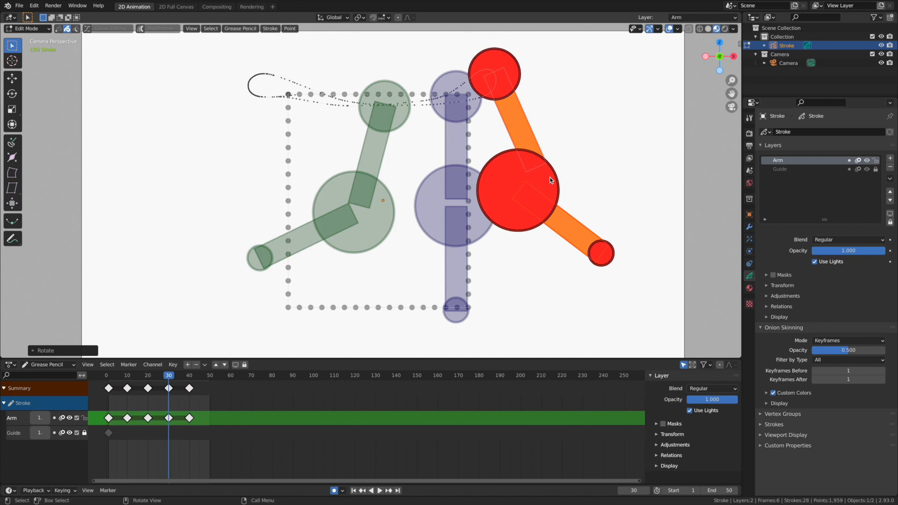
key("g")
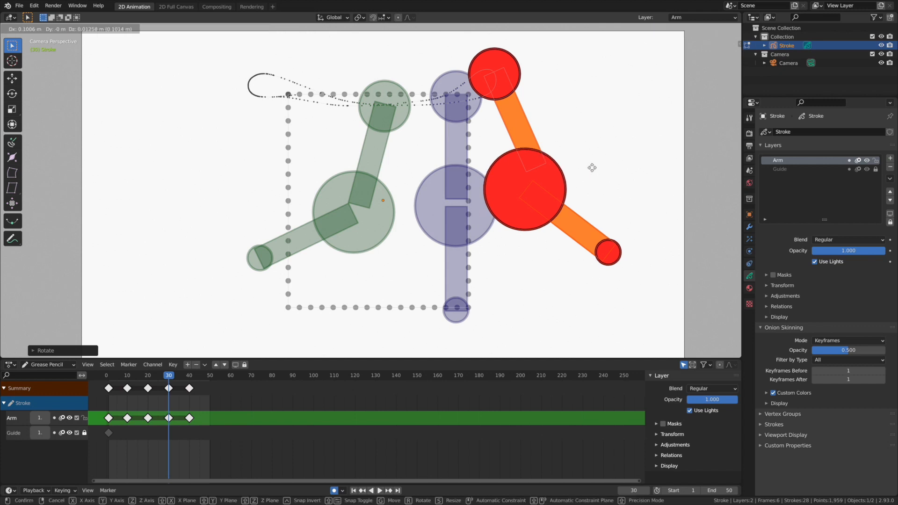
left_click(588, 166)
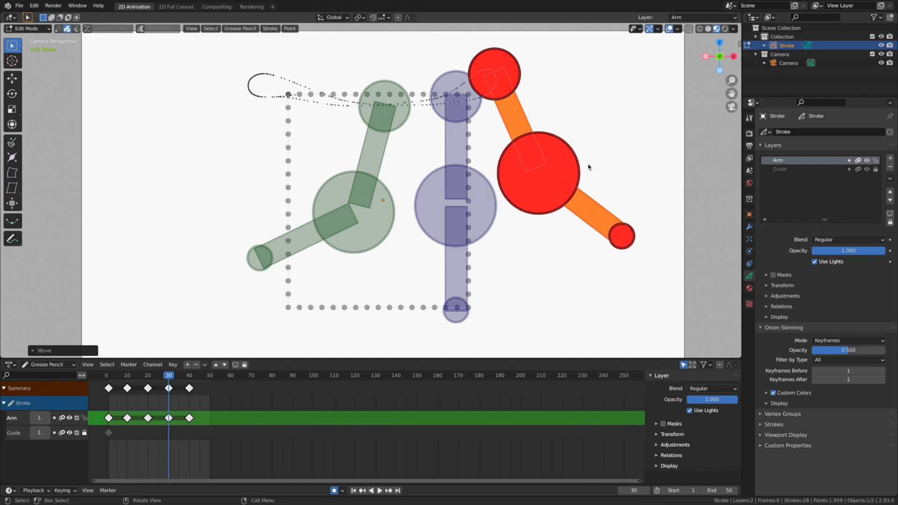
Bend the frame 30 lower arm further counterclockwise, realign its middle joint, and clear the selection.
key("r")
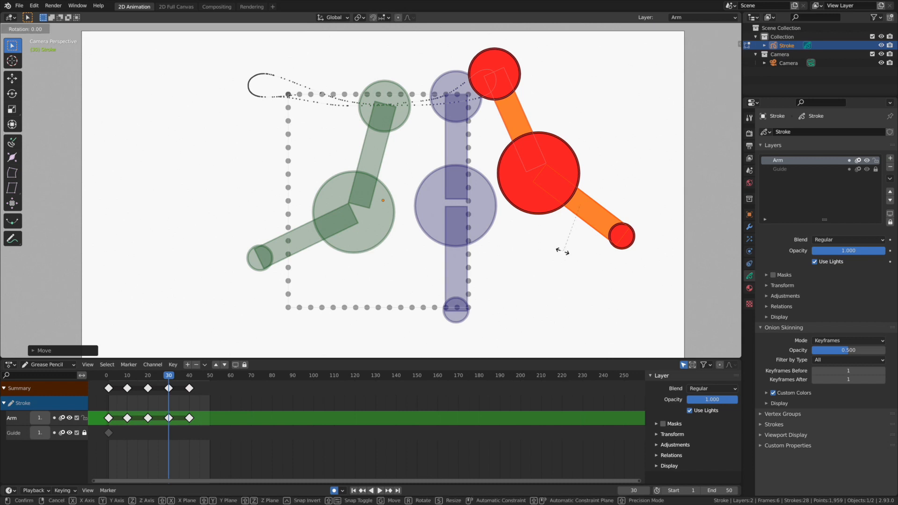
left_click(577, 254)
key("g")
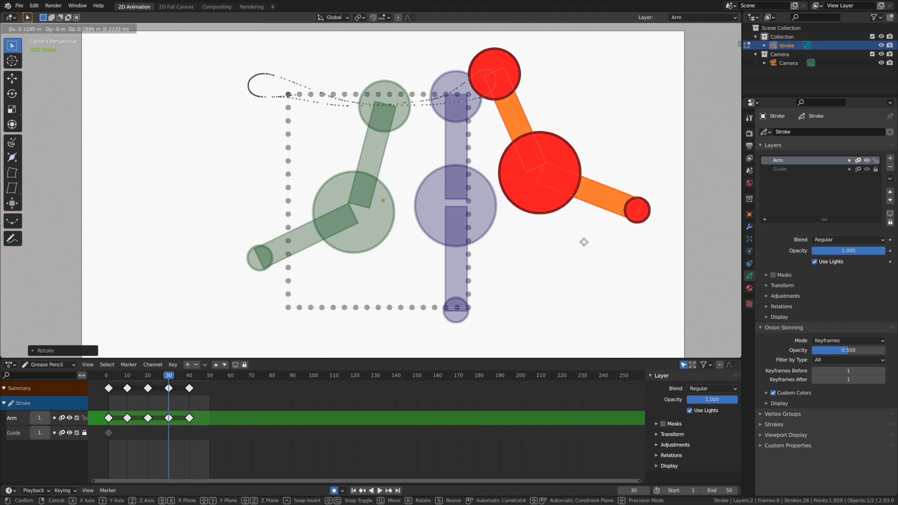
left_click(585, 244)
left_click(535, 294)
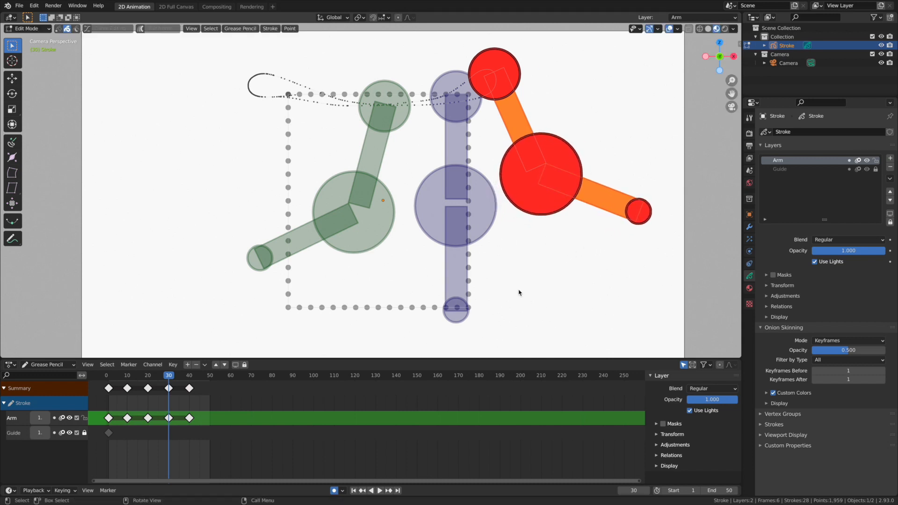
Check the straight pose at frame 40, return to frame 1, hide the Guide layer, and play the bending-arm animation.
left_click_drag(172, 380, 189, 381)
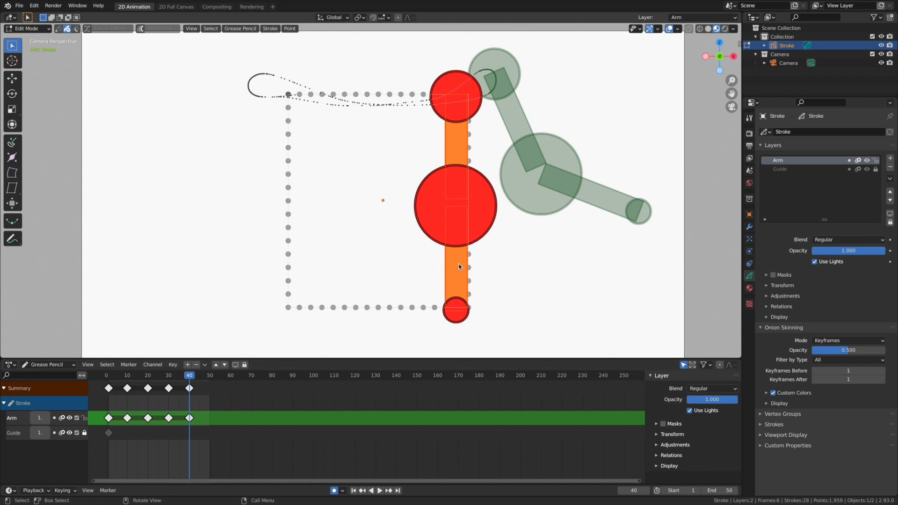
left_click_drag(186, 376, 108, 376)
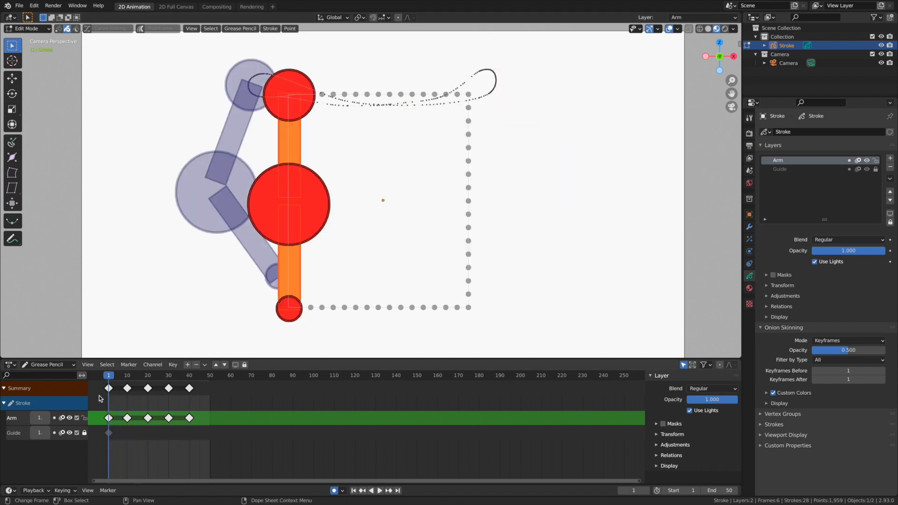
left_click(69, 433)
key("space")
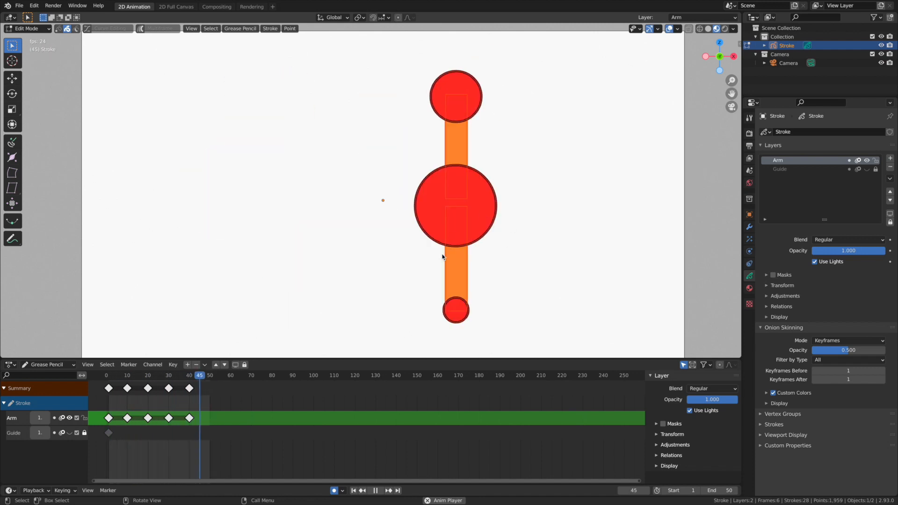
key("space")
Review the bent poses again from frame 1 onward and stop playback.
mouse_move(121, 377)
left_mouse_down()
mouse_move(200, 387)
mouse_move(97, 395)
mouse_move(109, 393)
left_mouse_up()
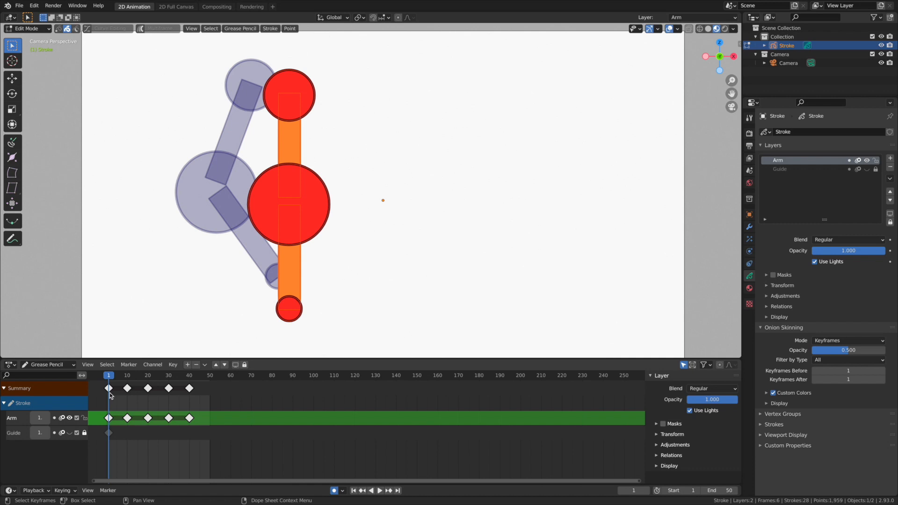
left_click_drag(108, 377, 181, 391)
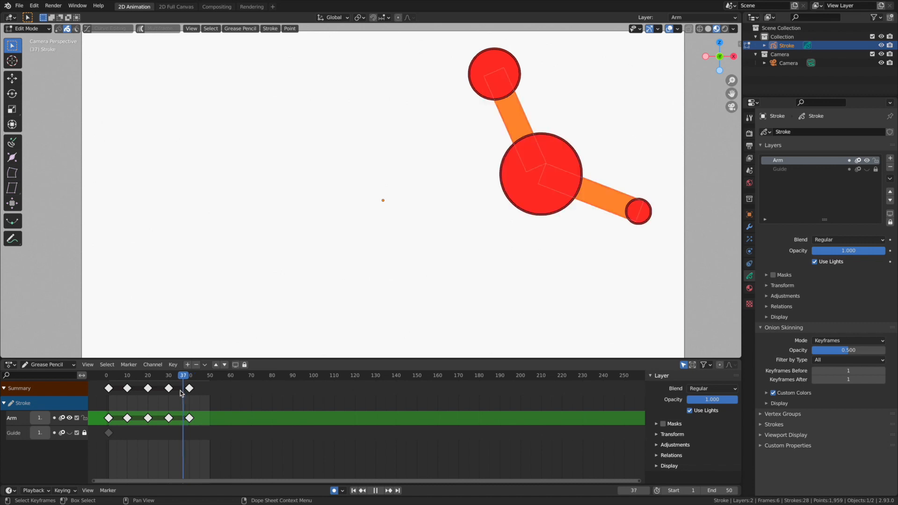
key("space")
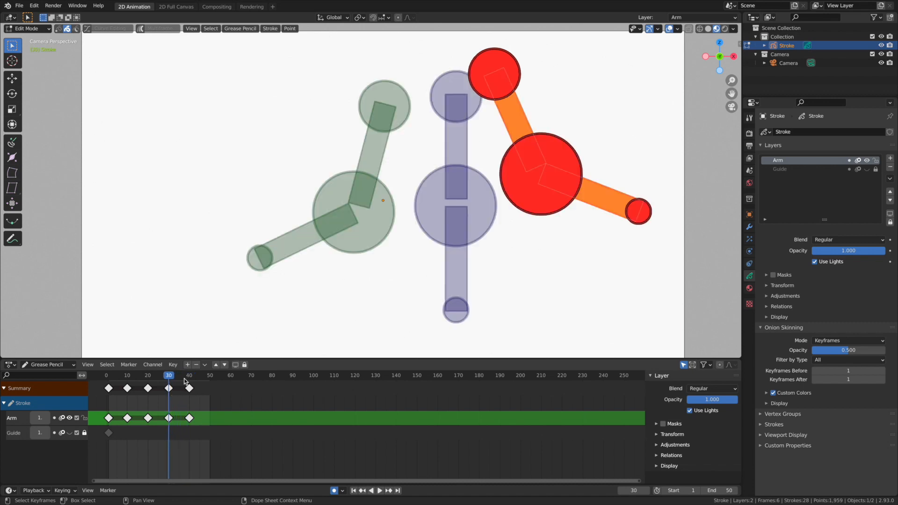
Move the frame 40 straight pose keyframe to frame 45 and place a duplicate of it back at frame 40.
left_click(188, 390)
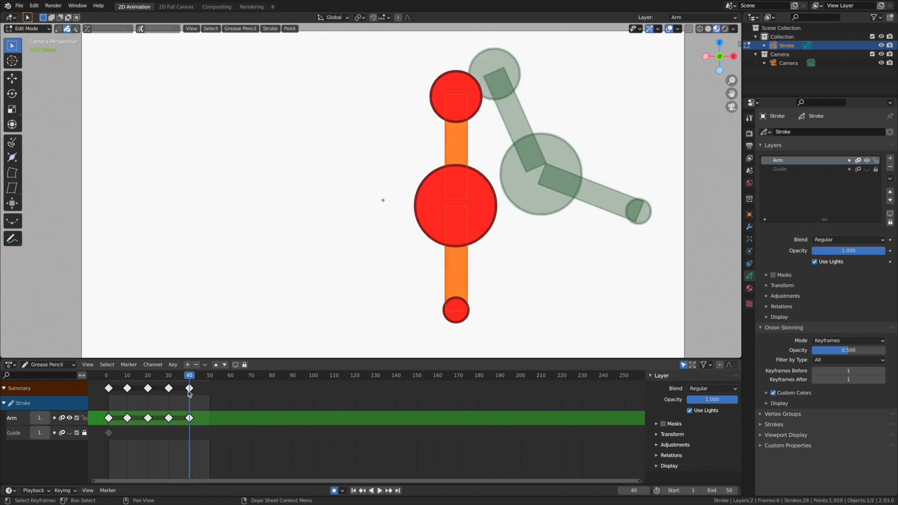
mouse_move(190, 390)
left_mouse_down()
mouse_move(200, 388)
mouse_move(189, 384)
left_mouse_up()
key("space")
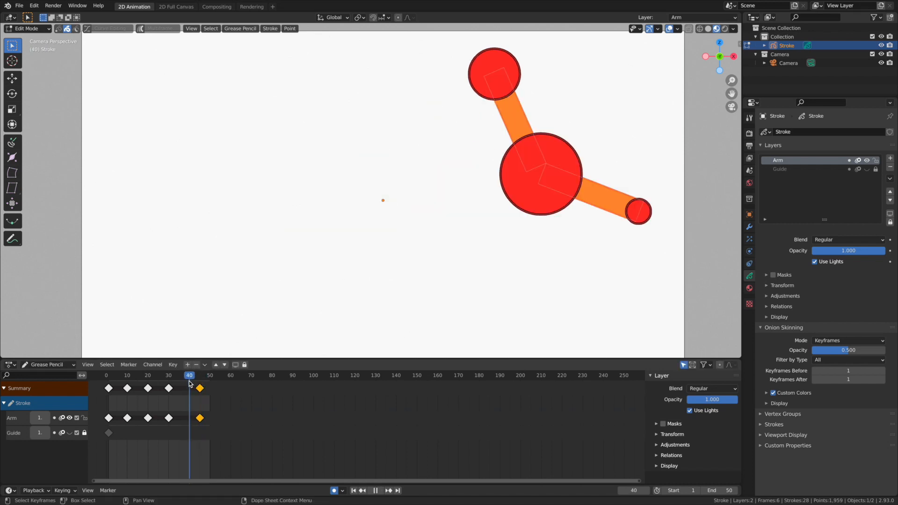
key("space")
key("shift+d")
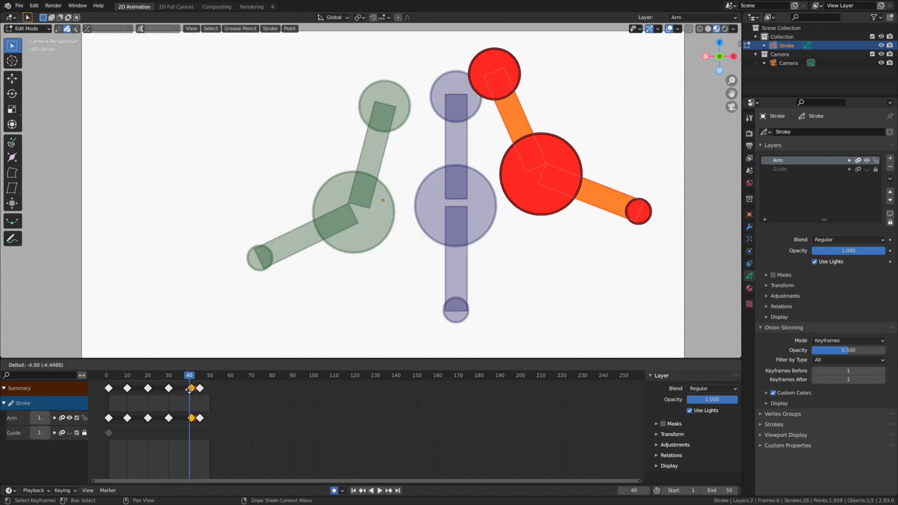
left_click(190, 389)
left_click(170, 390)
left_click(194, 399)
Move the last straight pose keyframe to frame 50, keeping its copy at frame 40.
middle_click_drag(205, 402, 262, 403, "ctrl")
middle_click_drag(264, 404, 296, 415)
middle_click_drag(361, 409, 282, 411, "ctrl")
left_click_drag(363, 376, 453, 397)
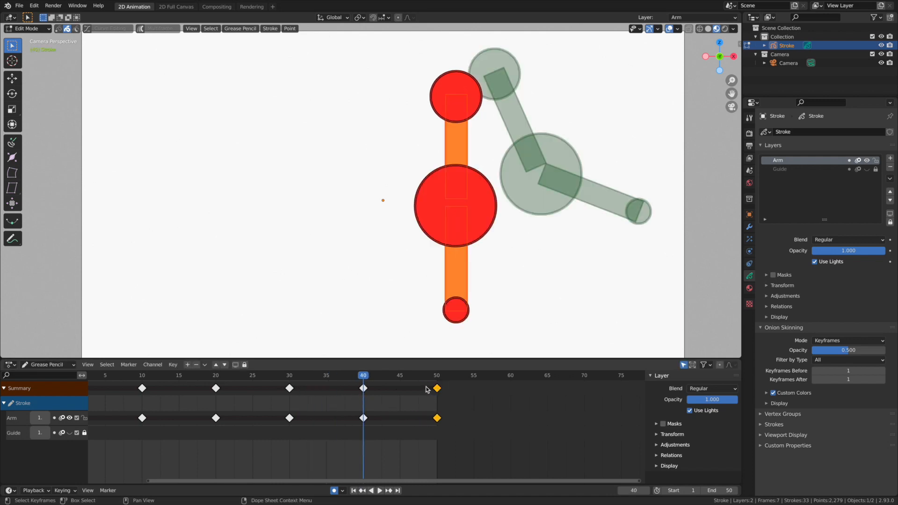
Examine the spacing of the keyframes from frame 1 through frame 50 in the Dope Sheet.
middle_click_drag(424, 405, 500, 421, "ctrl")
scroll(501, 421, "down", 2)
left_click(173, 388)
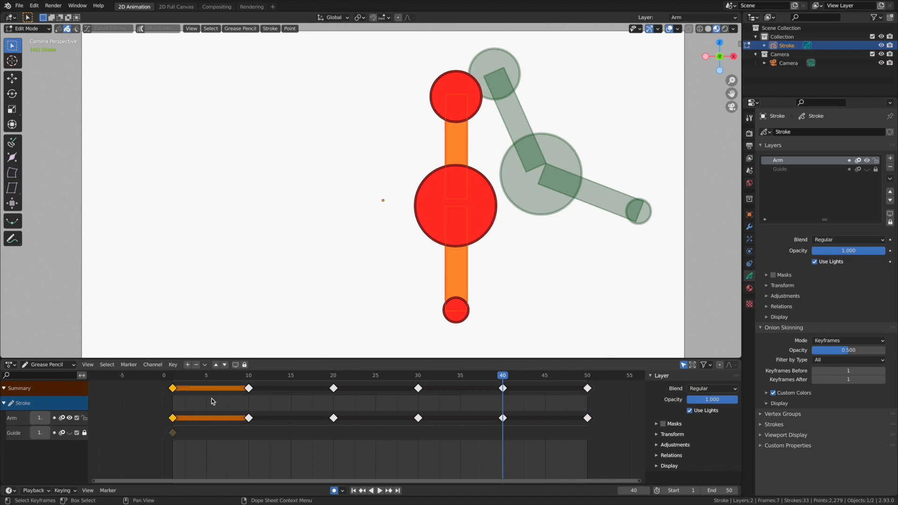
left_click(249, 388)
left_click(333, 389)
left_click(418, 389)
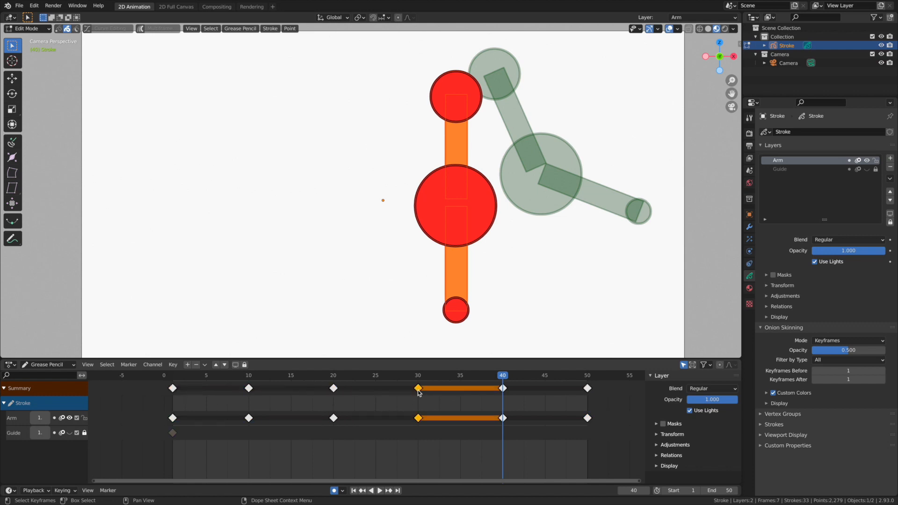
left_click(503, 388)
left_click(587, 388)
left_click(517, 418)
At frame 40, rotate the lower arm with its joints clockwise and move it back onto the upper arm's end.
mouse_move(499, 380)
left_mouse_down()
mouse_move(490, 381)
mouse_move(589, 389)
mouse_move(412, 394)
mouse_move(503, 404)
left_mouse_up()
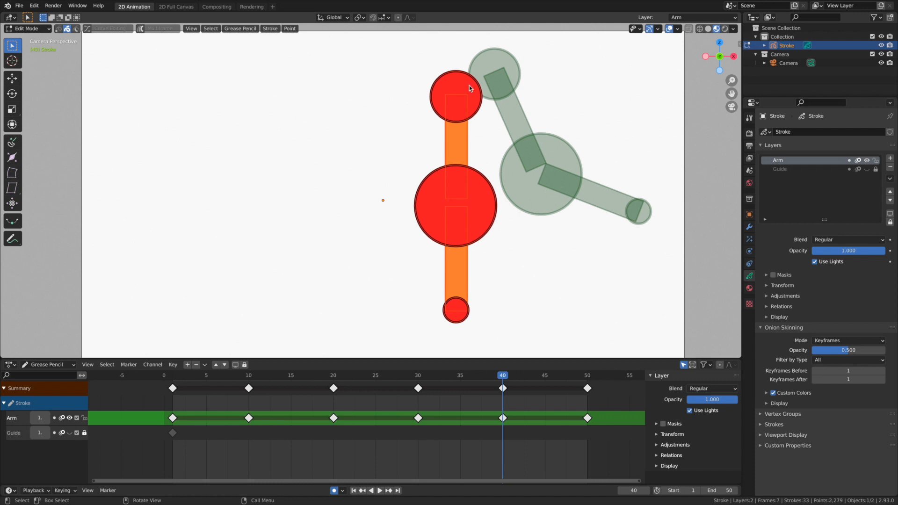
left_click_drag(482, 223, 501, 284)
left_click_drag(409, 238, 515, 343)
key("r")
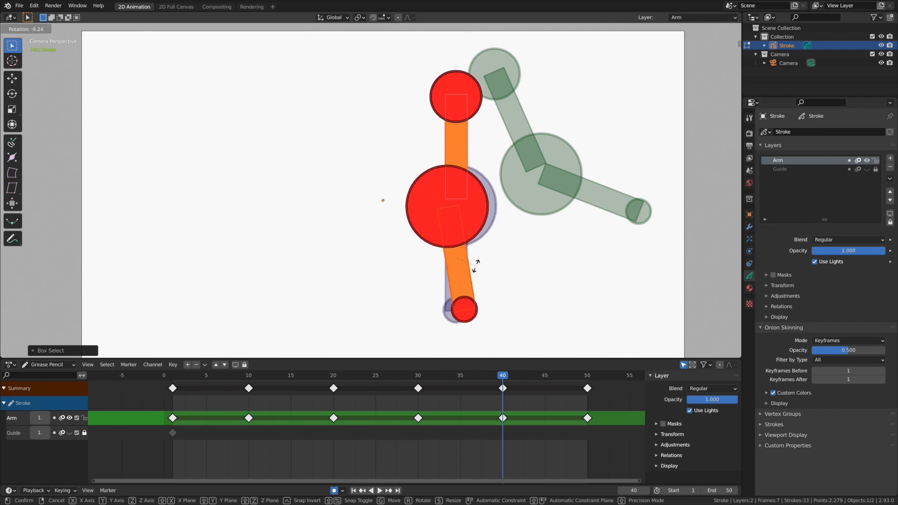
left_click(463, 270)
key("g")
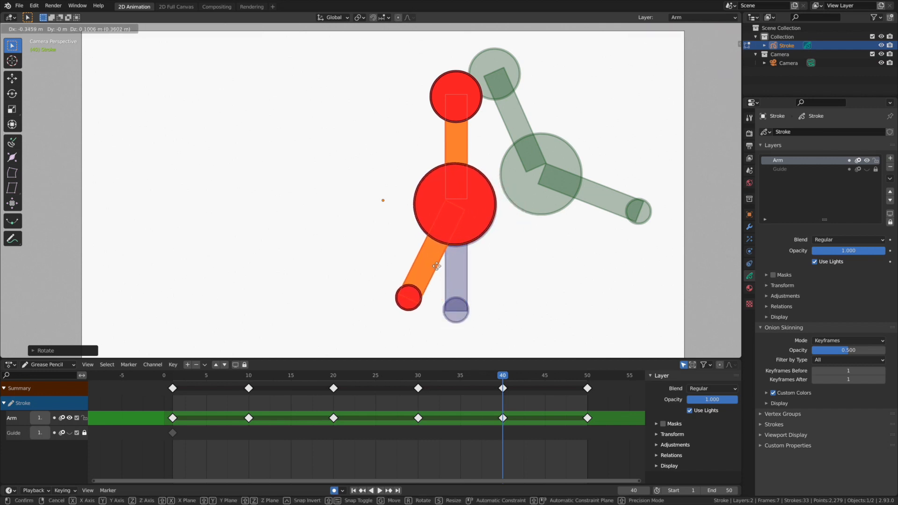
left_click(436, 266)
Play the animation from frame 1 and check the bent poses between frames 10 and 30.
left_click_drag(496, 377, 174, 394)
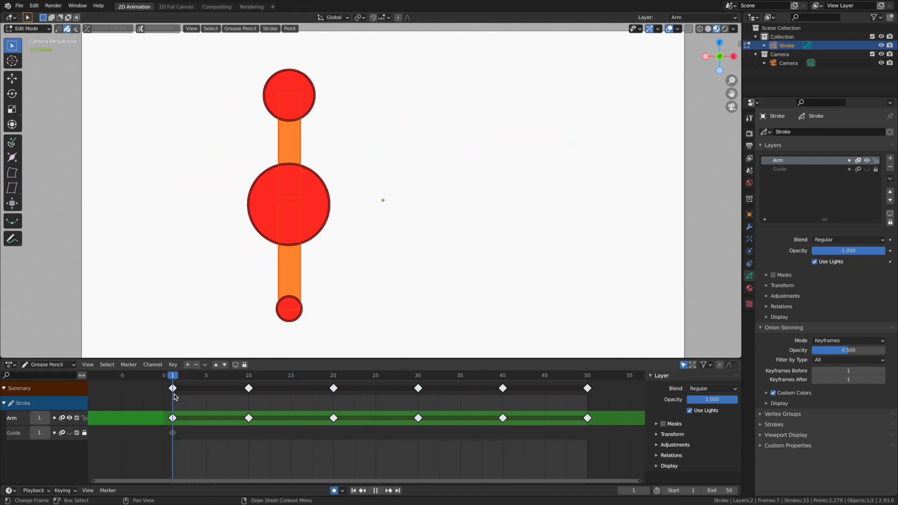
key("space")
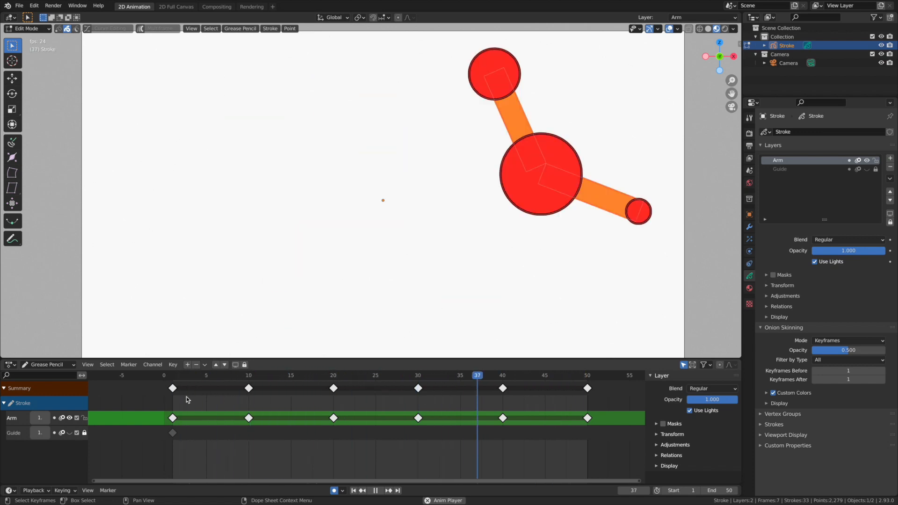
key("space")
left_click_drag(252, 389, 420, 398)
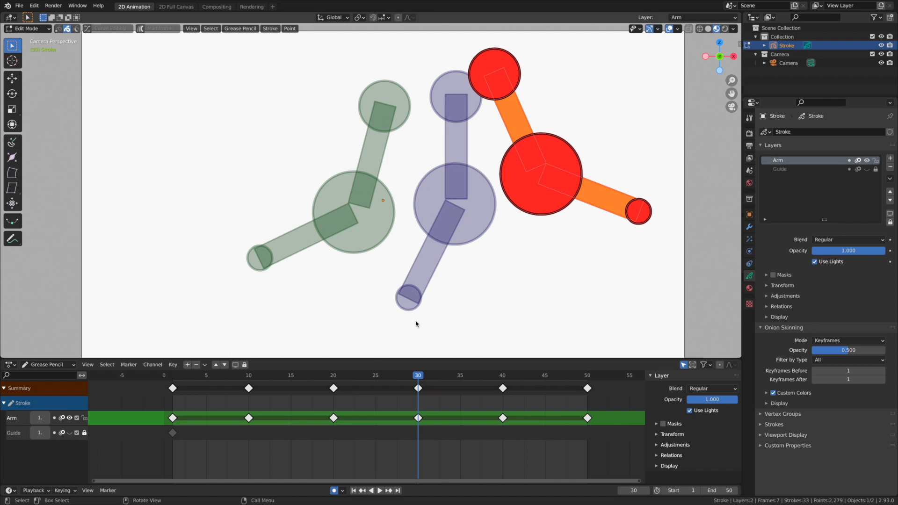
Rotate the frame 40 lower arm further clockwise and realign its middle joint with the upper arm.
left_click_drag(425, 386, 500, 388)
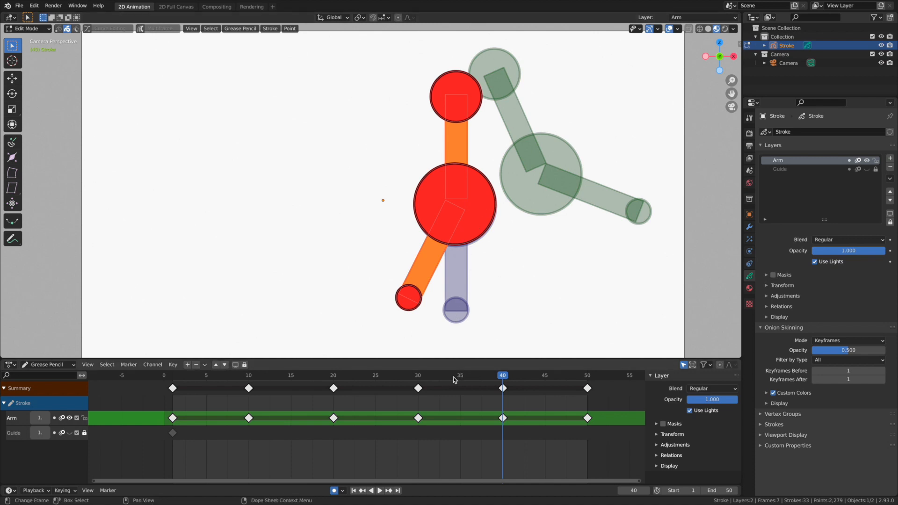
left_click_drag(389, 214, 454, 303)
key("r")
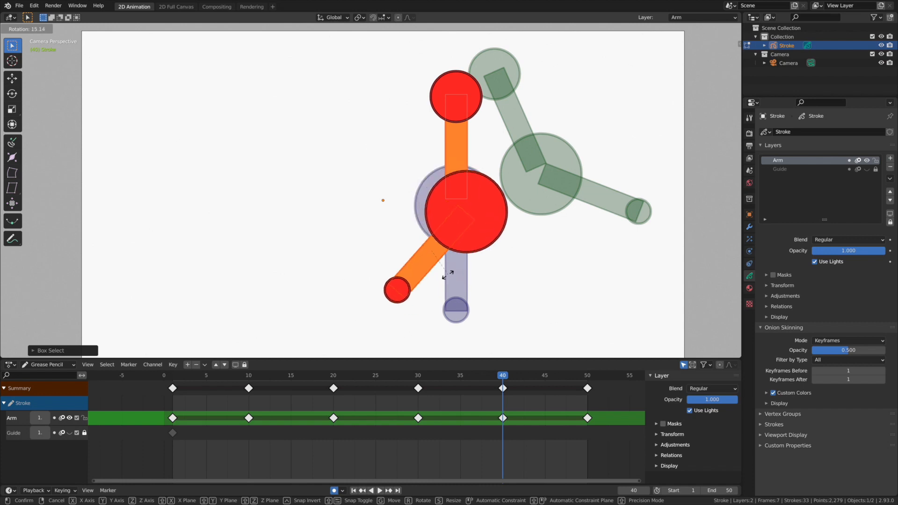
left_click(448, 274)
key("g")
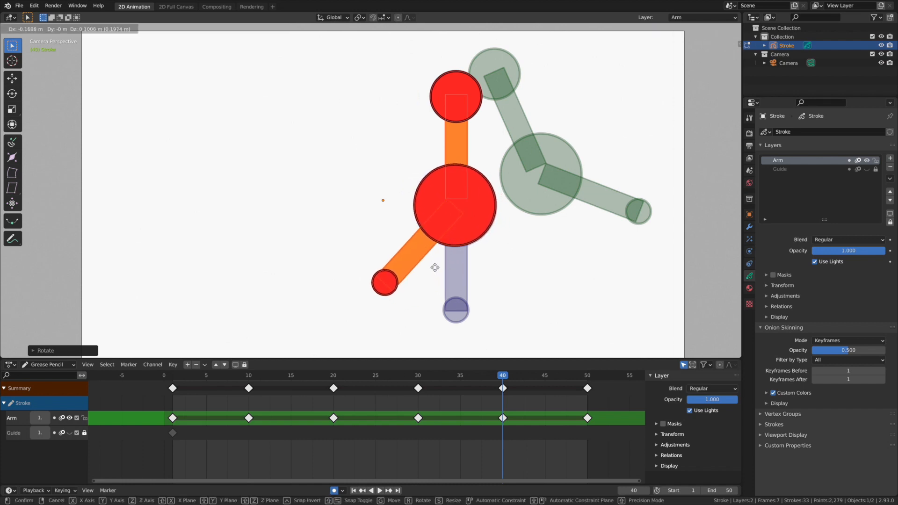
left_click(435, 267)
Review the arm's overlapping motion from frame 1 and examine the poses at frames 10 and 20.
key("space")
left_click_drag(550, 378, 171, 392)
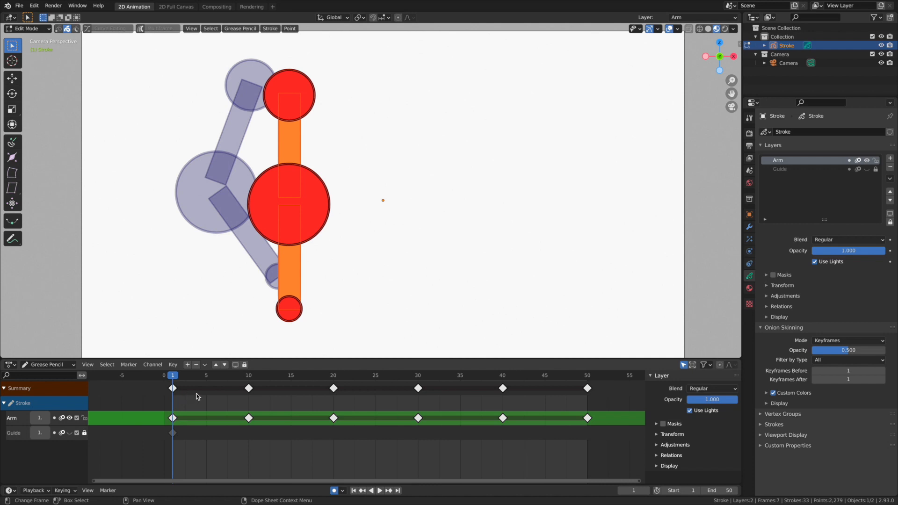
key("space")
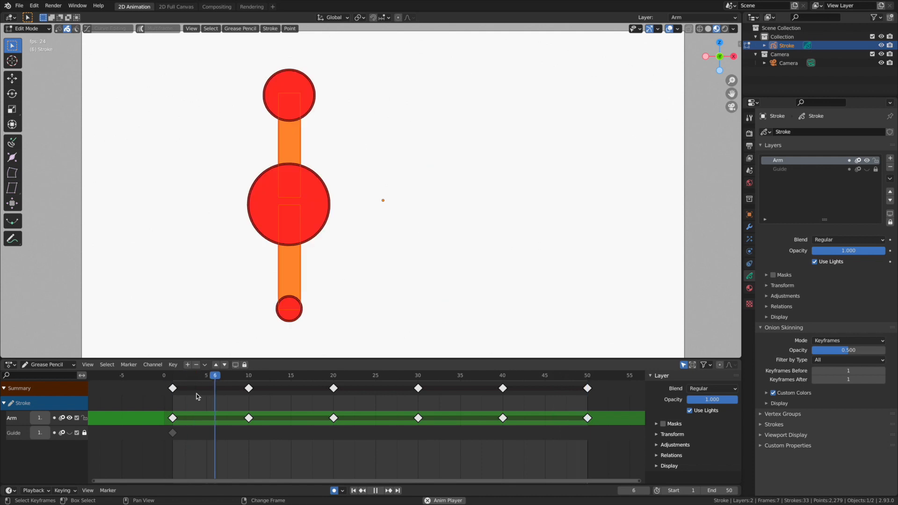
key("space")
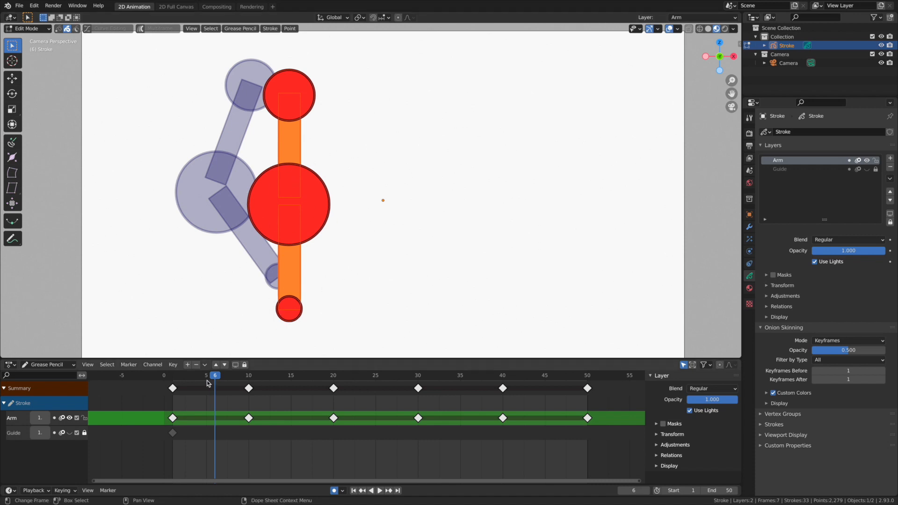
left_click_drag(213, 379, 252, 365)
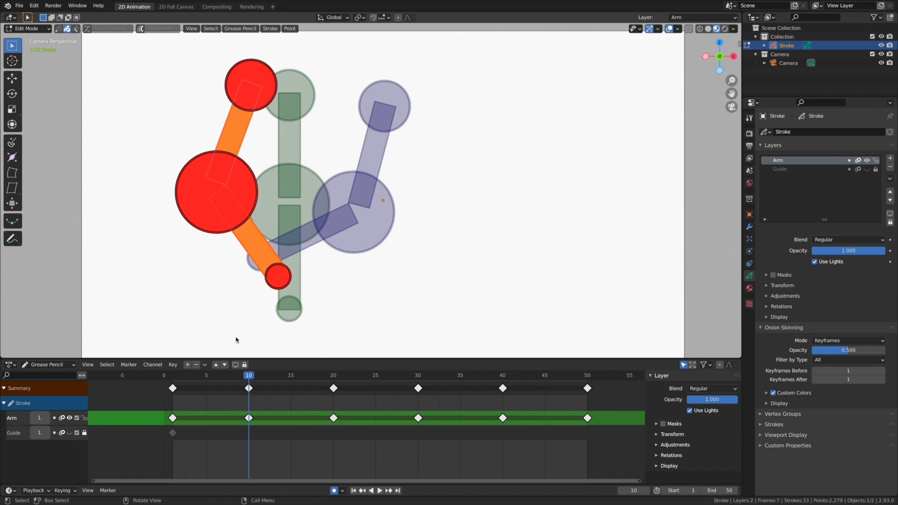
key("space")
mouse_move(260, 389)
left_mouse_down()
mouse_move(174, 389)
mouse_move(251, 394)
left_mouse_up()
key("space")
left_click_drag(247, 380, 334, 385)
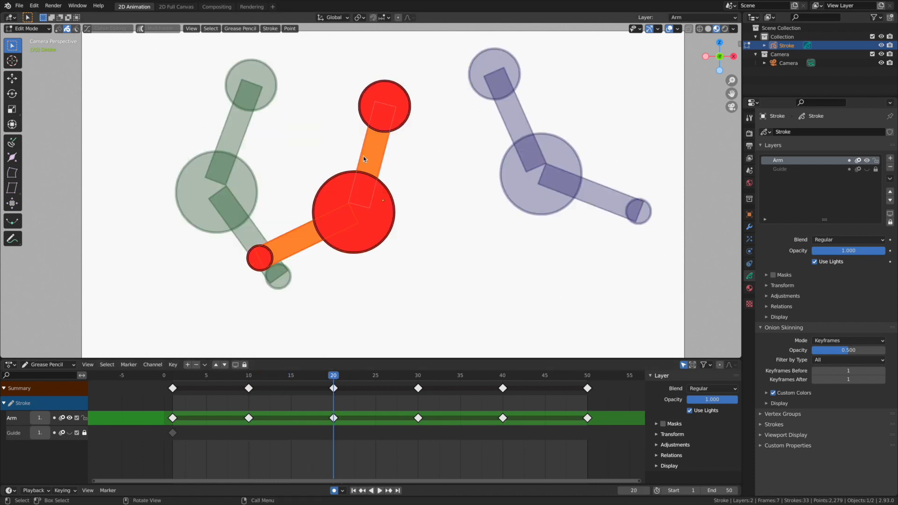
key("space")
Compare the bent pose at frame 40 with the straight pose at frame 50, checking the transition into the stop.
mouse_move(496, 390)
left_mouse_down()
mouse_move(512, 390)
mouse_move(505, 389)
left_mouse_up()
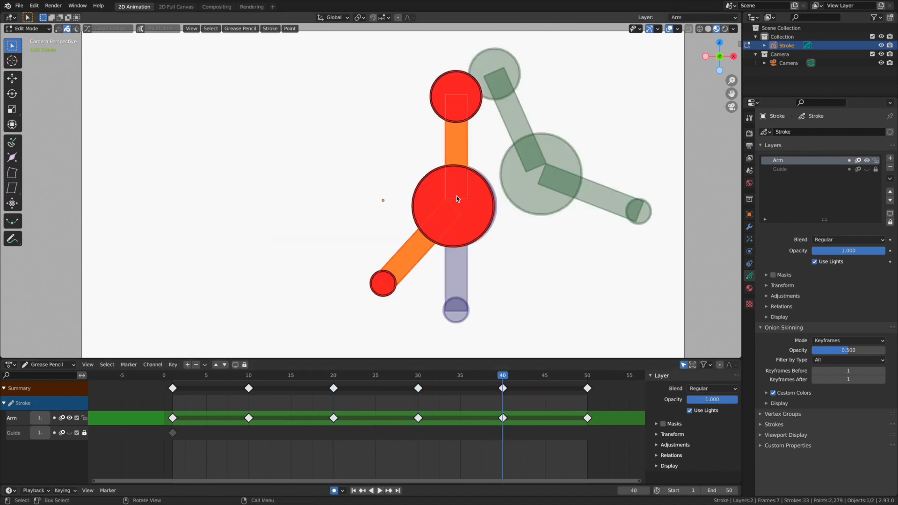
left_click_drag(495, 380, 588, 379)
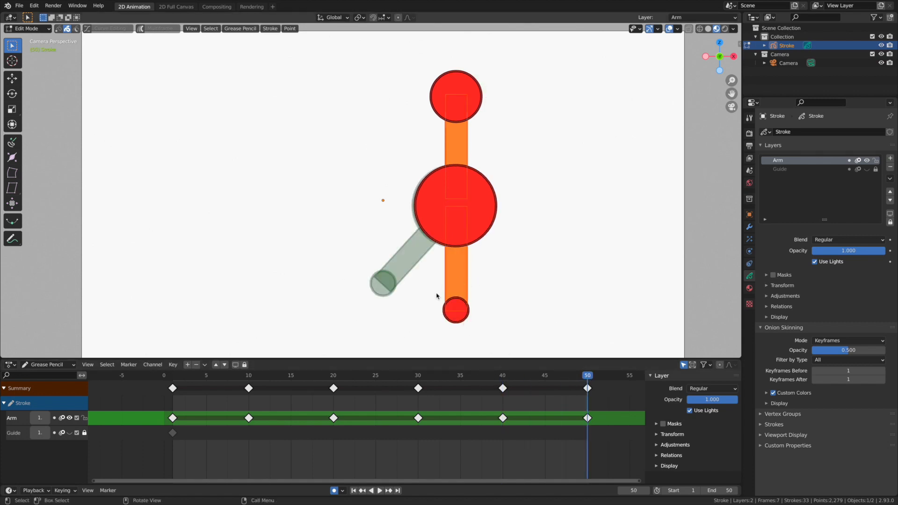
left_click_drag(575, 386, 502, 394)
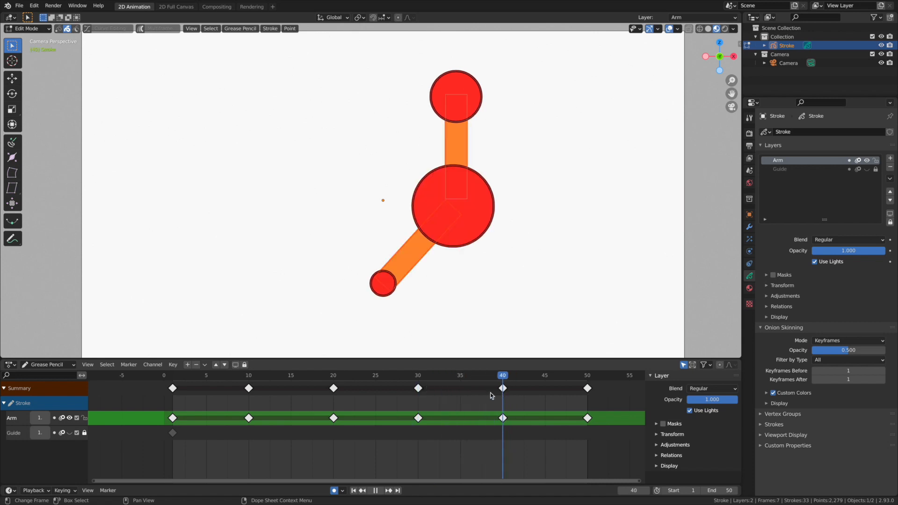
left_click_drag(575, 398, 419, 399)
left_click(502, 401)
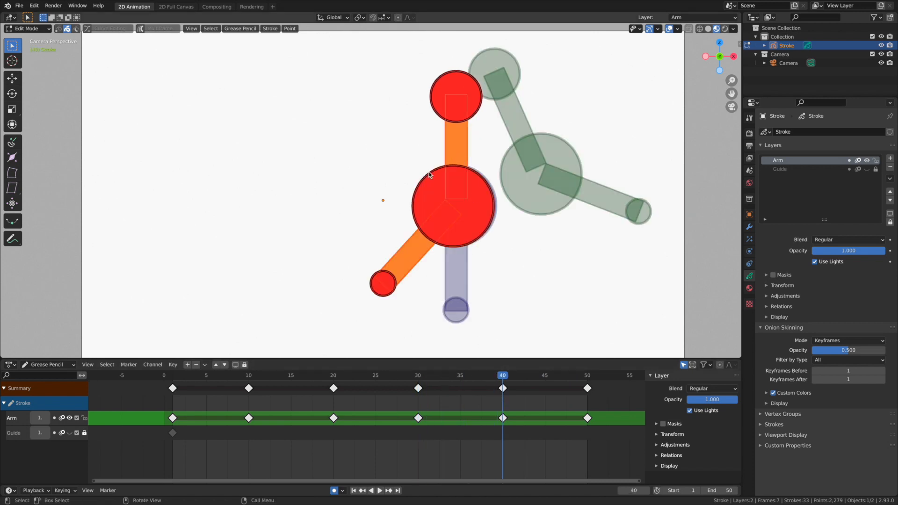
mouse_move(504, 379)
left_mouse_down()
mouse_move(413, 385)
mouse_move(503, 387)
left_mouse_up()
key("space")
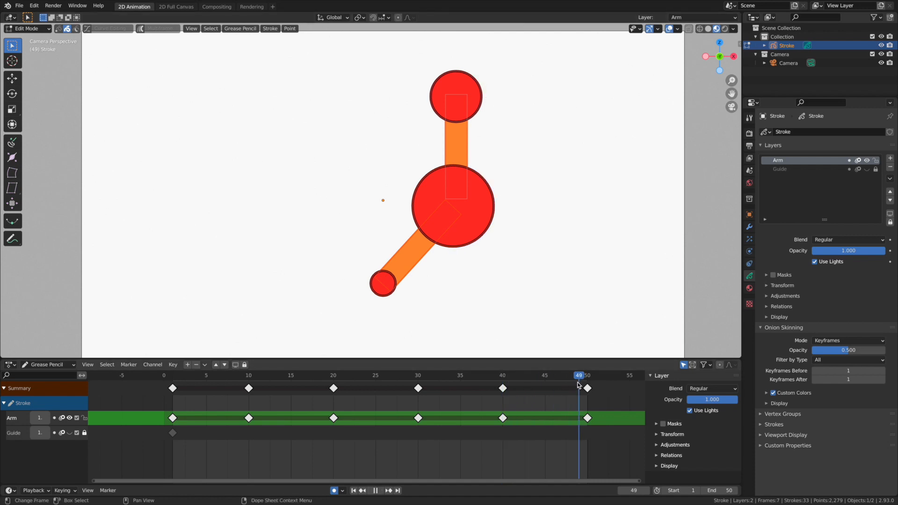
key("Escape")
Duplicate the frame 40 bent pose keyframe to frame 45.
left_click(503, 388)
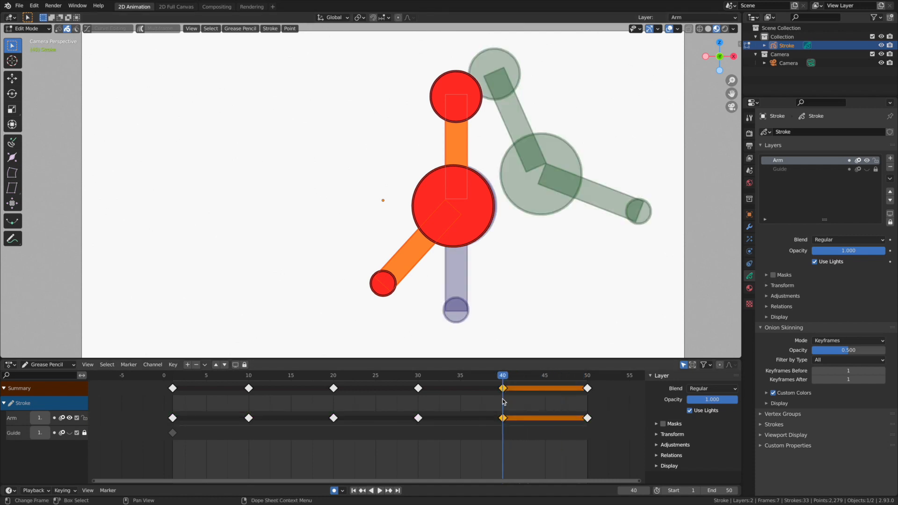
key("shift+d")
left_click(539, 409)
left_click(523, 400)
key("space")
key("Escape")
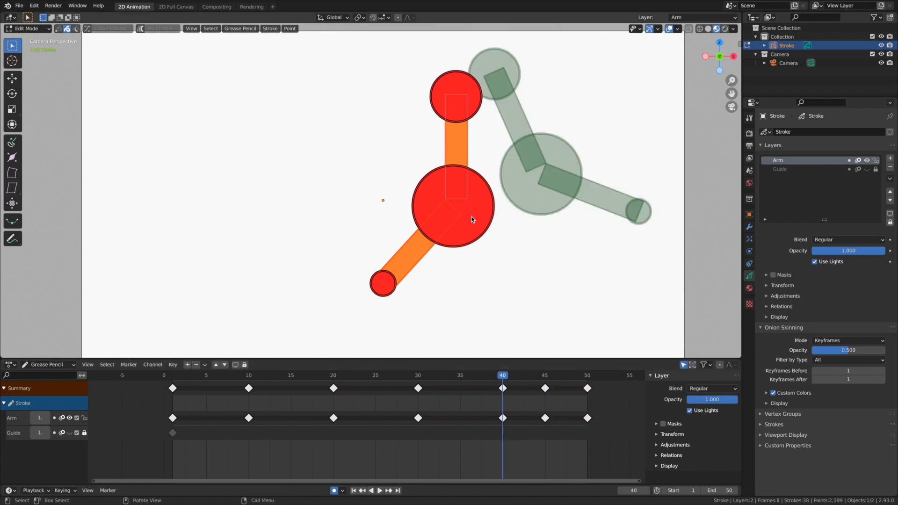
Rotate the whole arm clockwise at frame 40 and move it so the top joint returns to its original place.
left_click_drag(397, 101, 494, 294)
key("r")
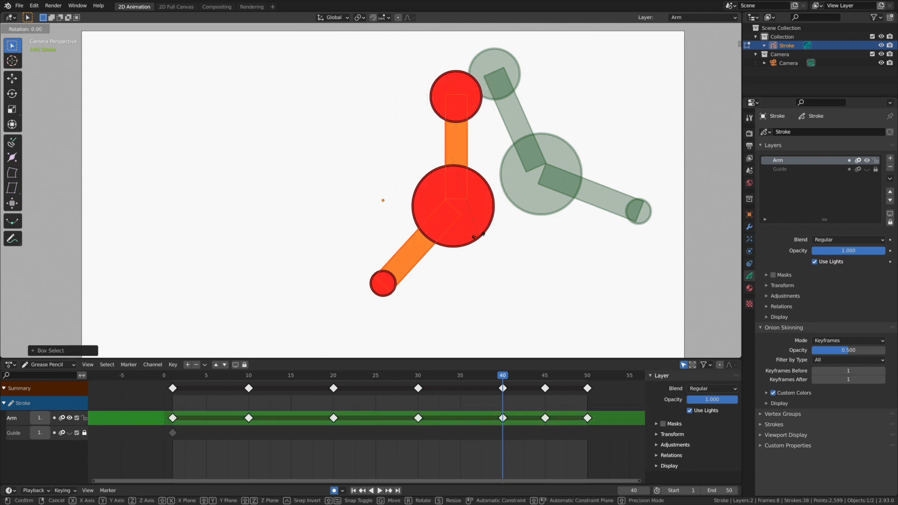
right_click(463, 249)
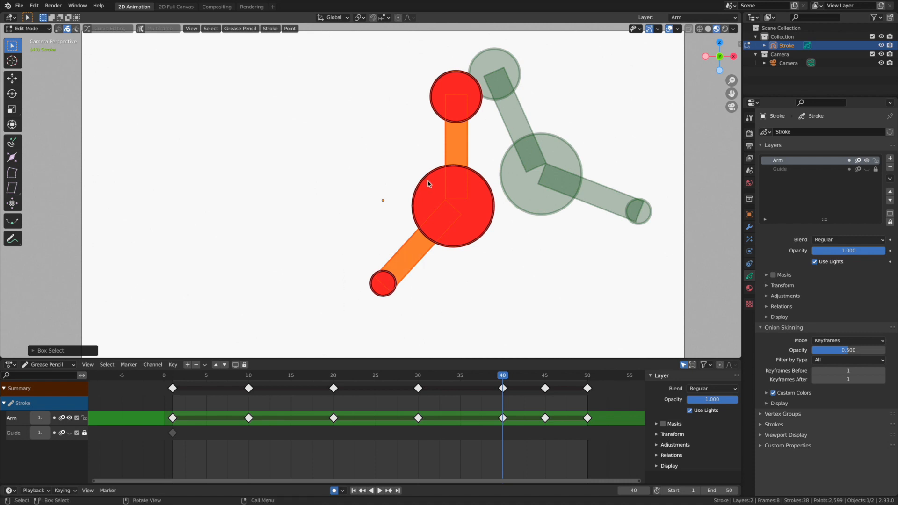
key("r")
left_click(441, 178)
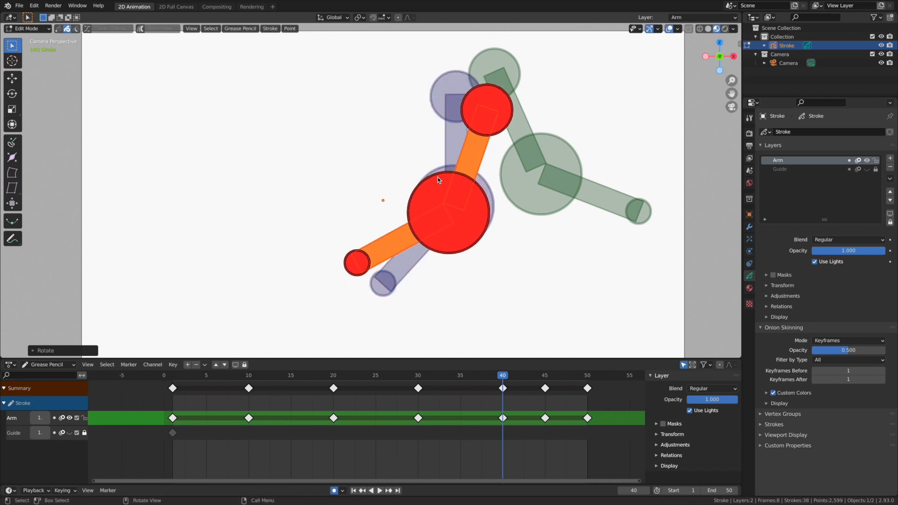
key("g")
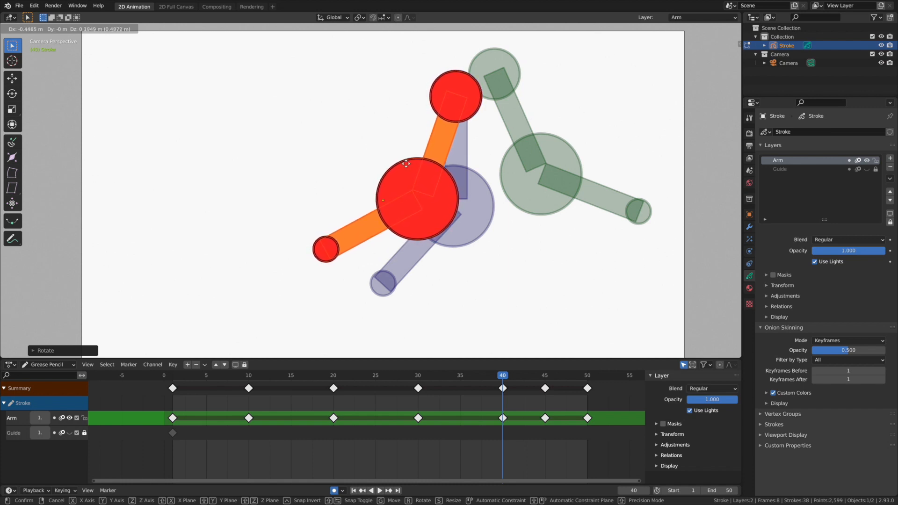
left_click(408, 164)
Play the full animation from frame 1 and examine how the arm settles from frame 40 to frame 50.
left_click_drag(507, 379, 501, 402)
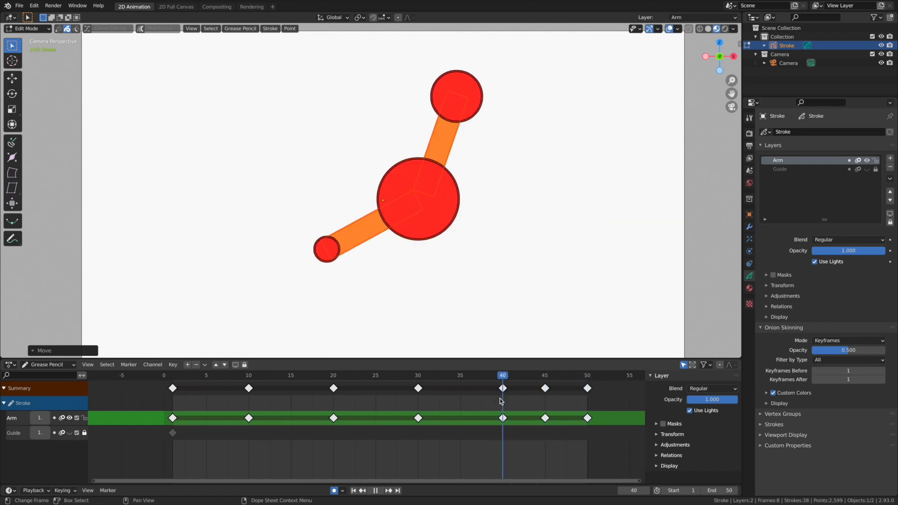
left_click_drag(500, 401, 172, 403)
key("space")
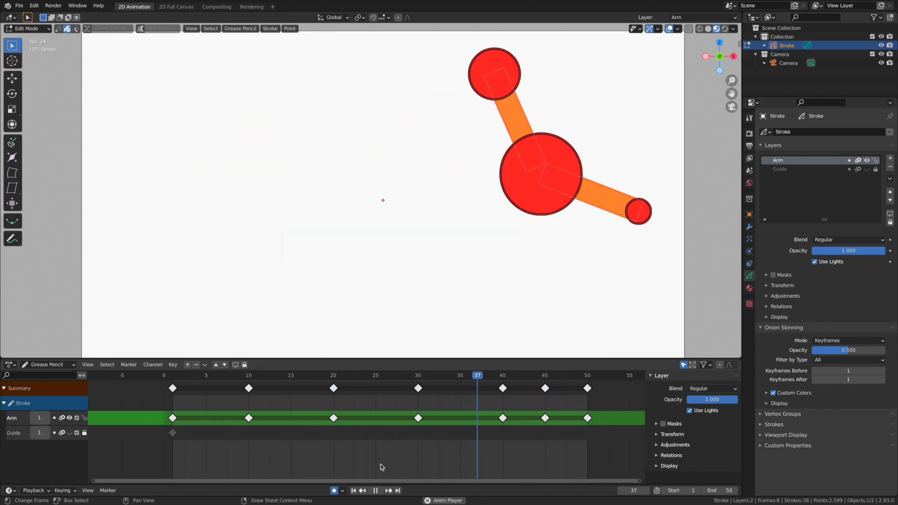
key("space")
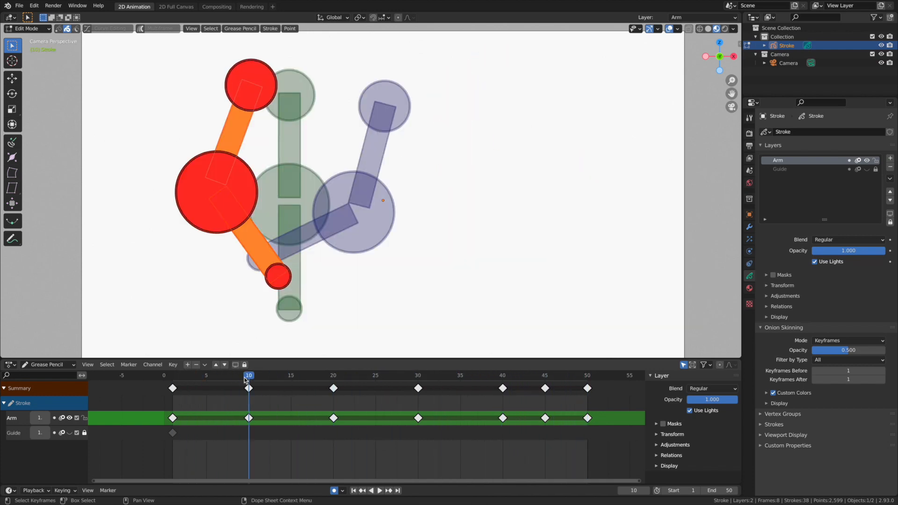
key("Left")
key("Left")
left_click_drag(217, 382, 501, 381)
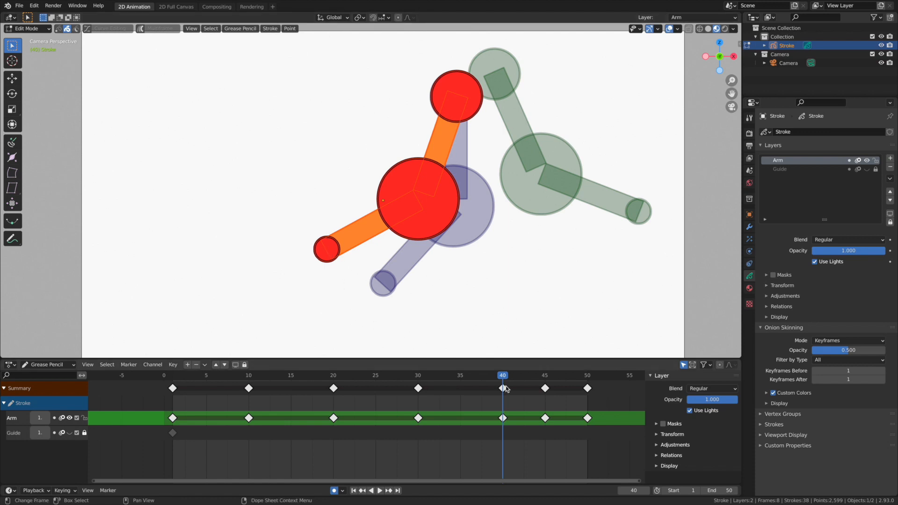
key("space")
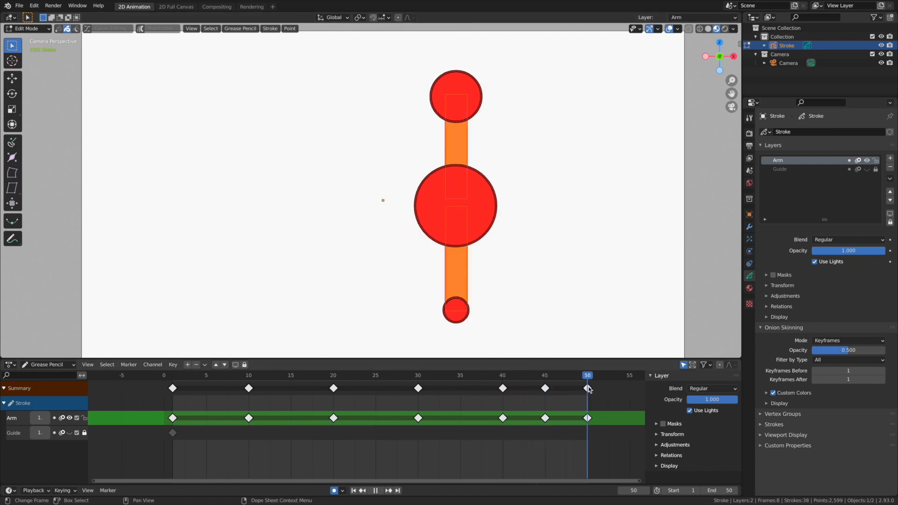
key("space")
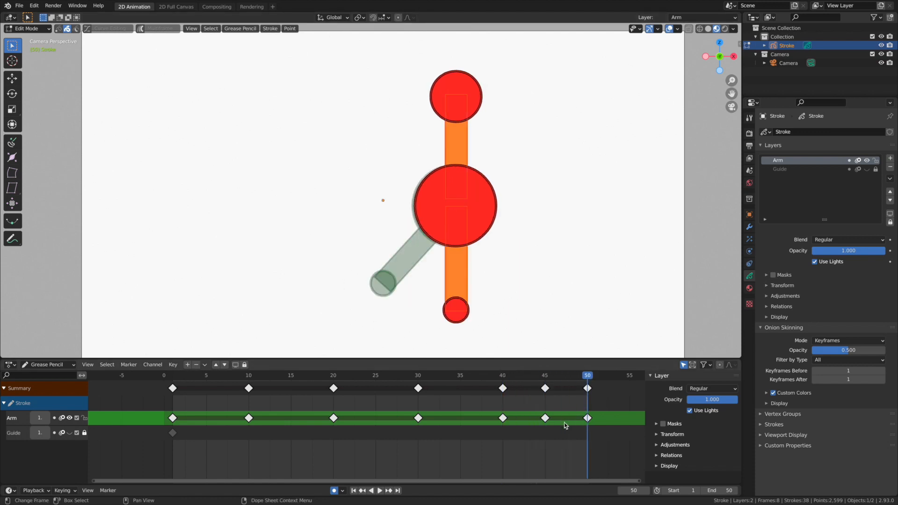